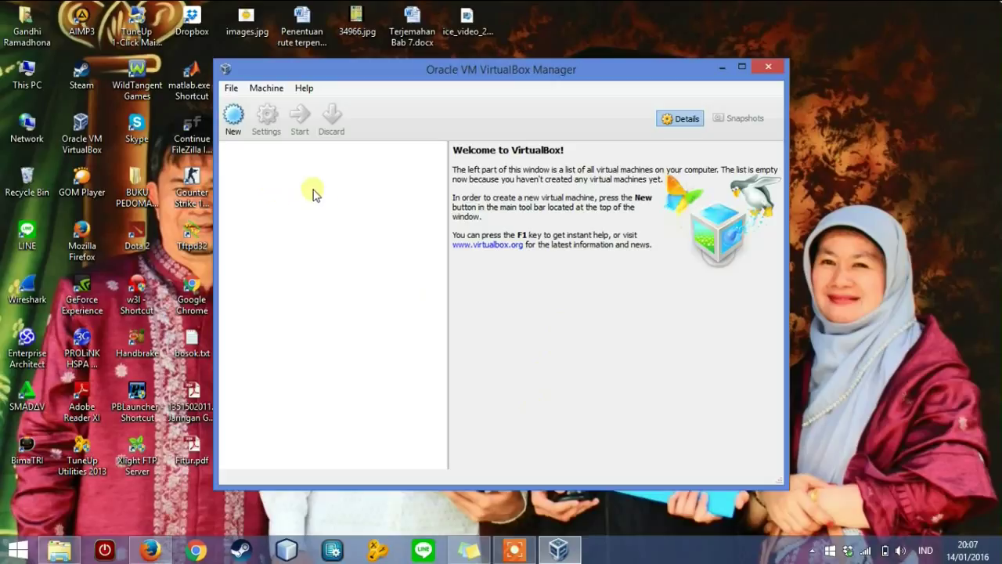
Step: Begin a new virtual machine named backtrack with type Linux and version Linux 2.6
click(235, 119)
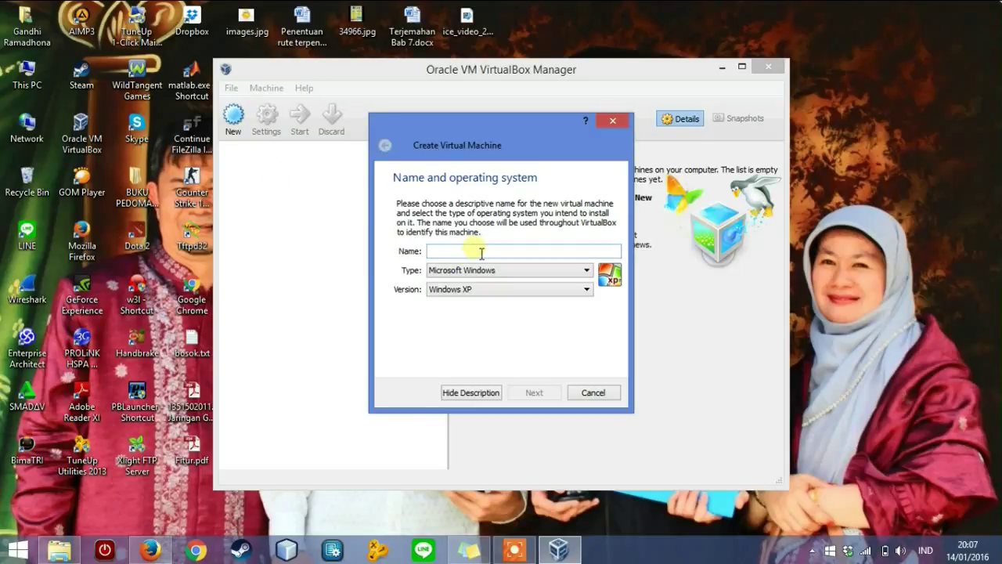
text(bac)
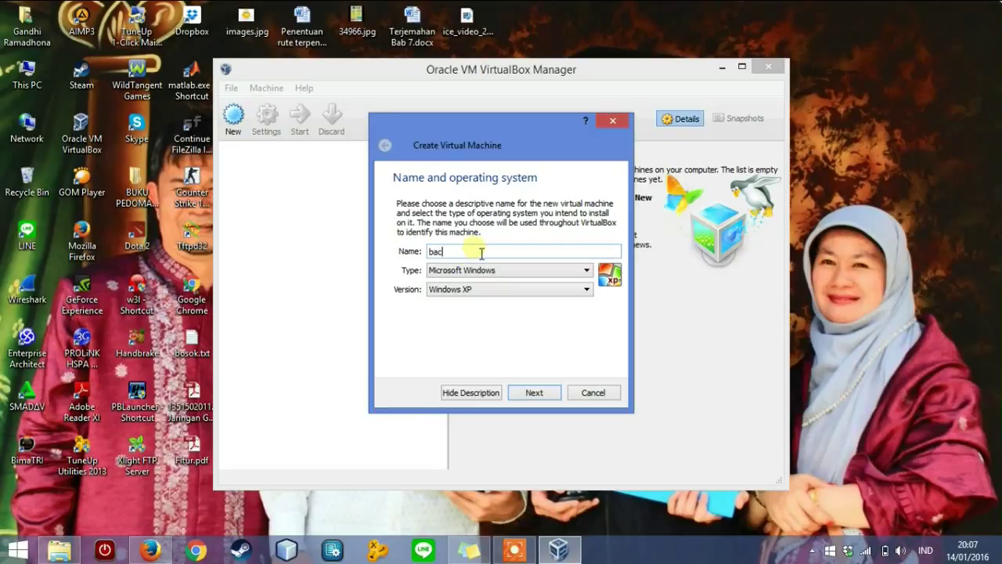
text(ktrack)
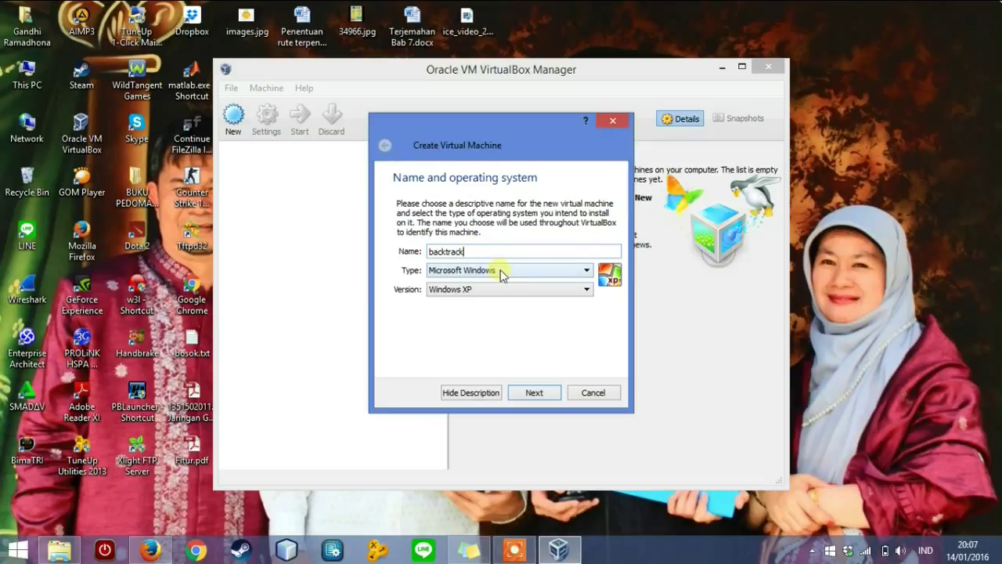
click(501, 270)
click(485, 292)
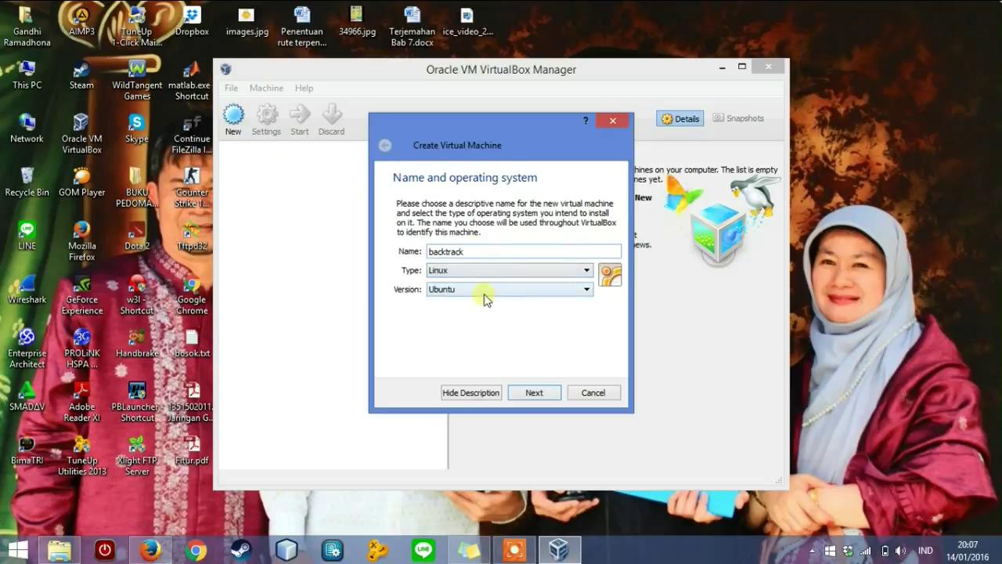
click(496, 288)
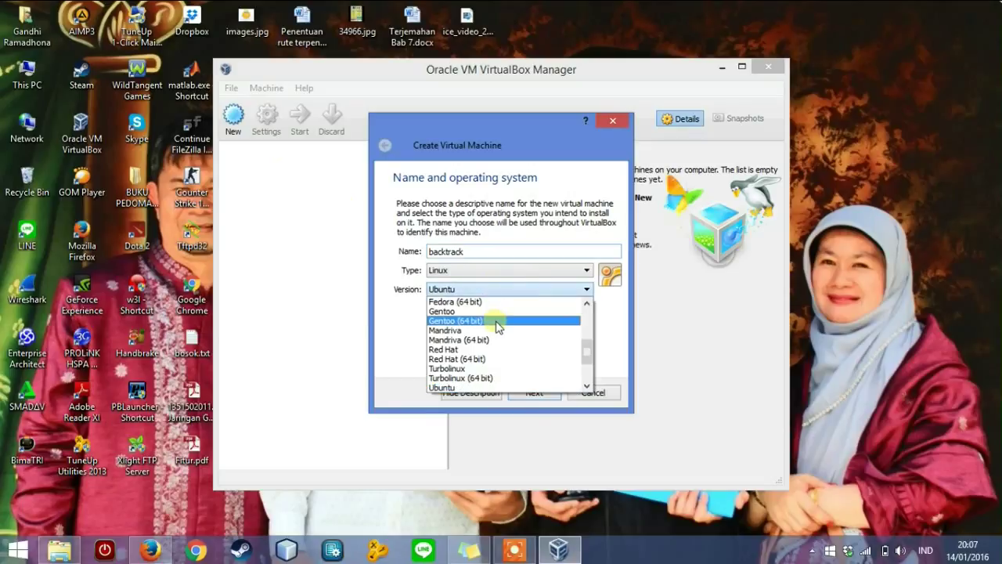
drag(586, 351, 593, 319)
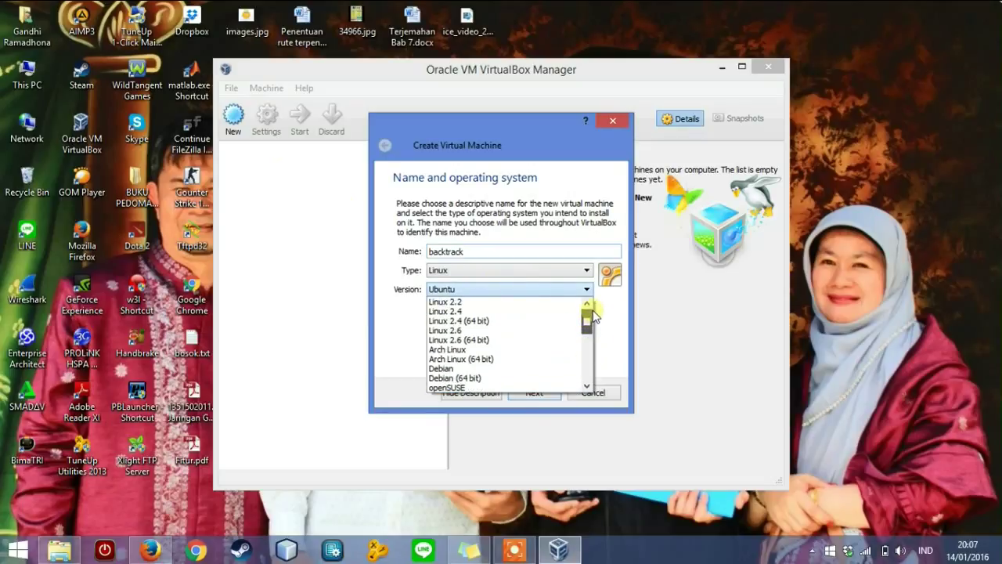
click(479, 329)
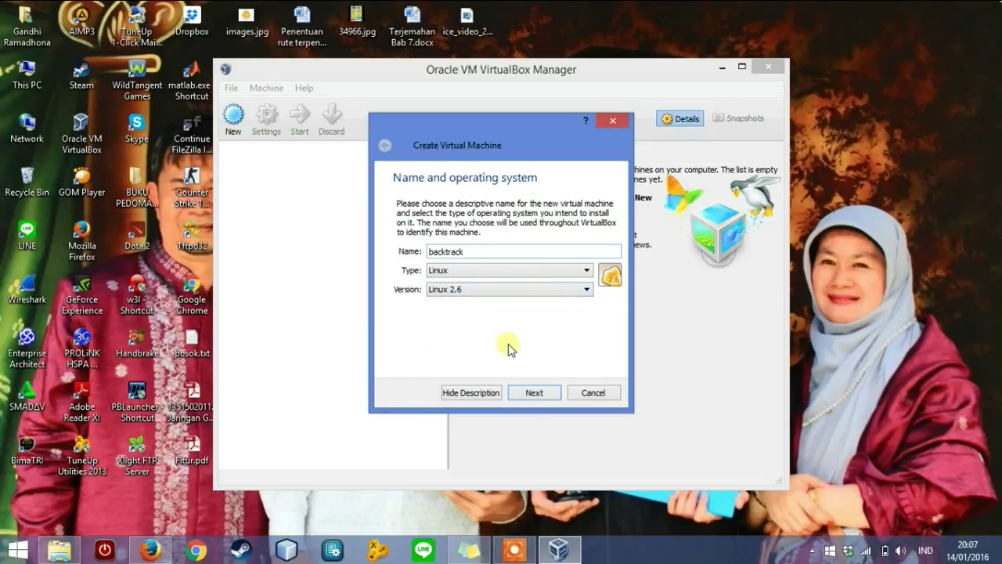
click(534, 392)
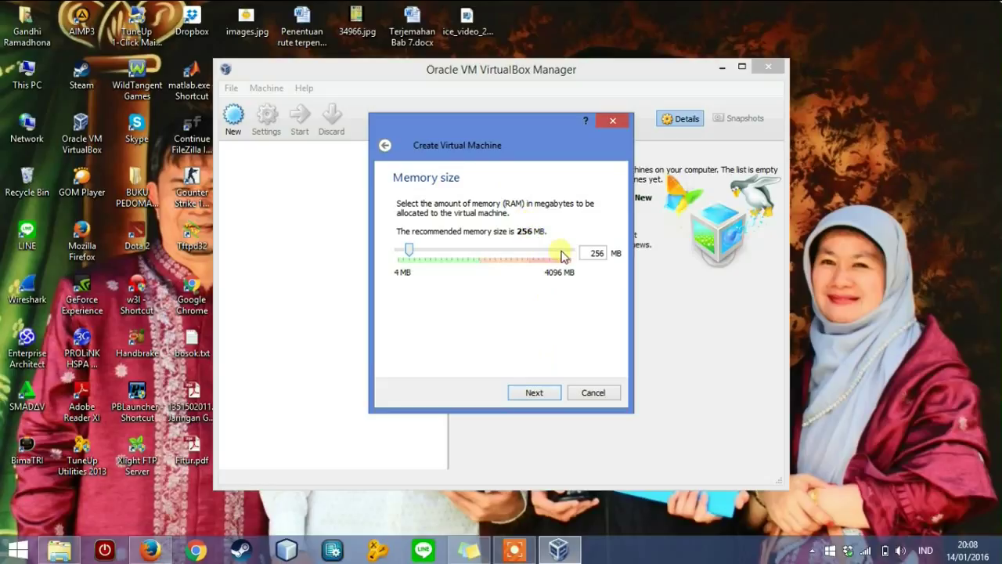
Step: Accept 256 MB of memory and choose to create a new dynamically allocated VDI virtual hard drive
click(542, 401)
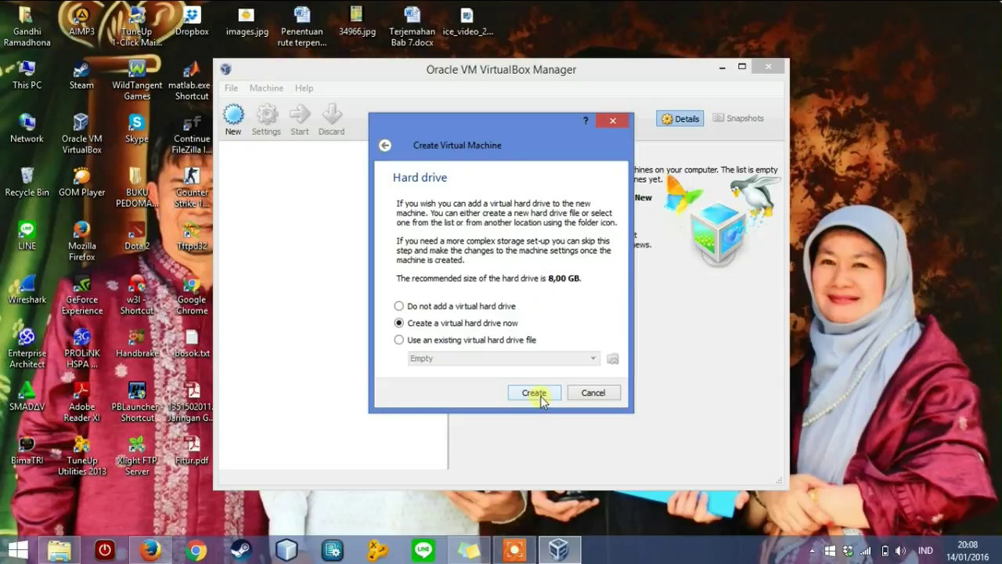
click(541, 398)
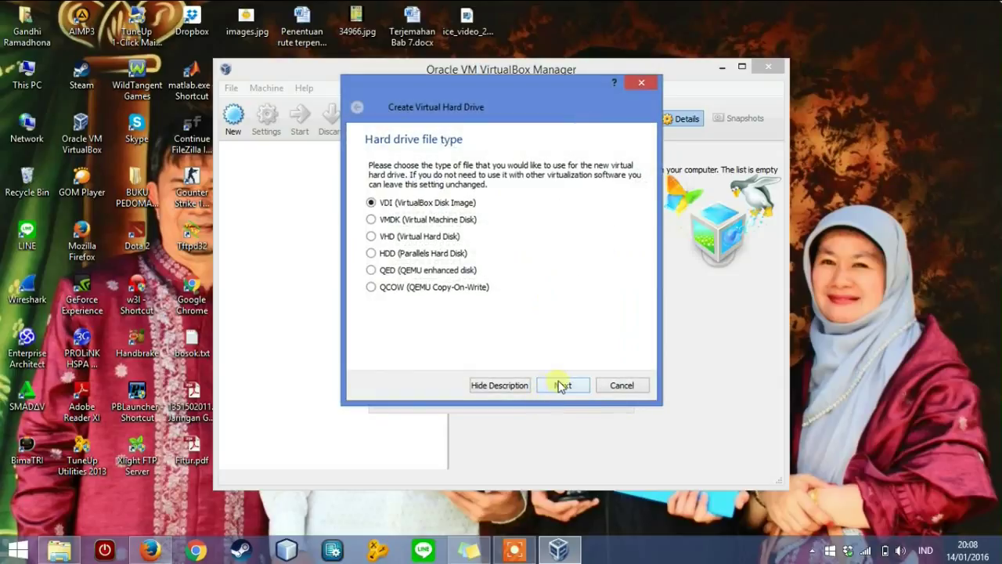
click(562, 384)
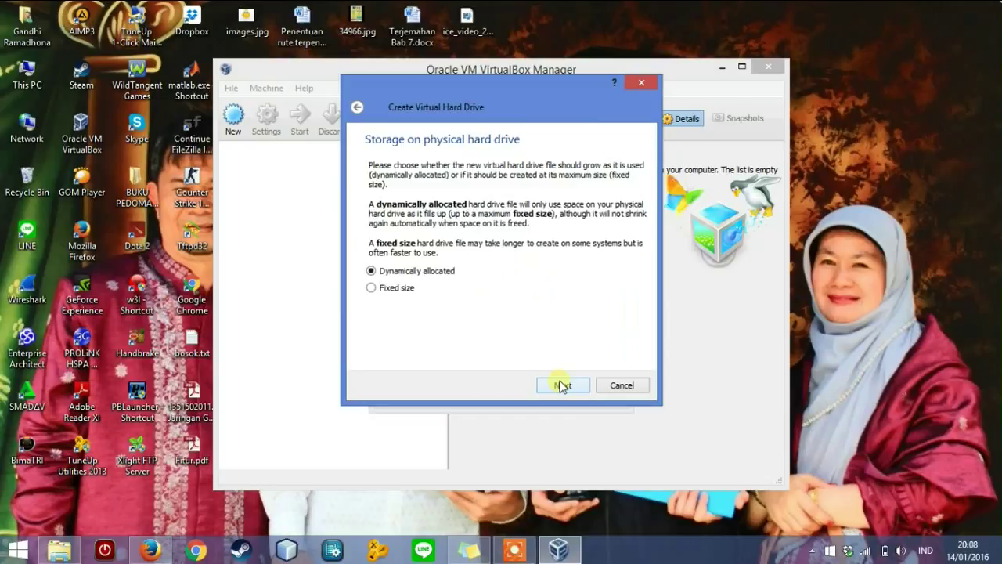
click(562, 386)
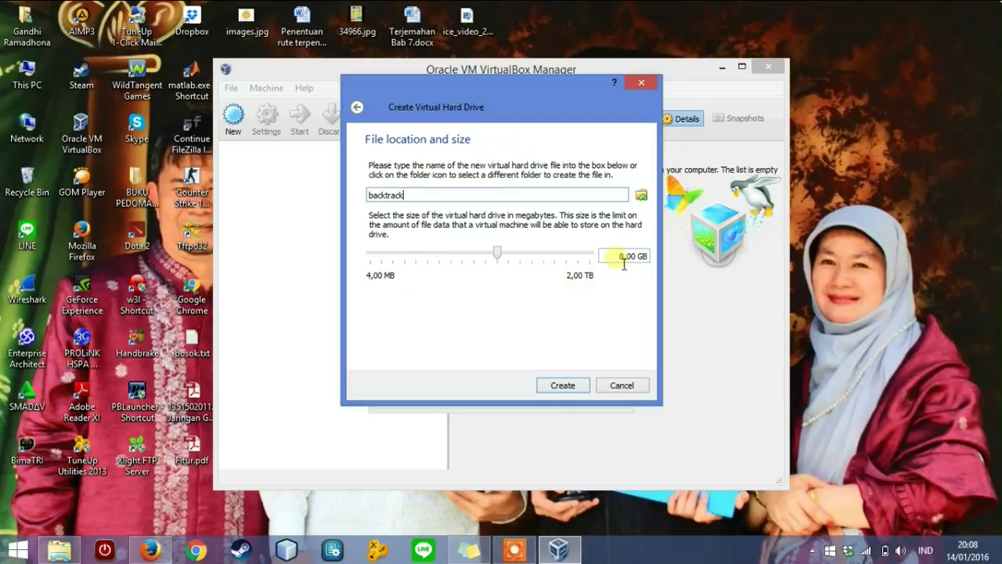
Step: Set the virtual hard drive's size to 10,00 GB
mouse_move(624, 264)
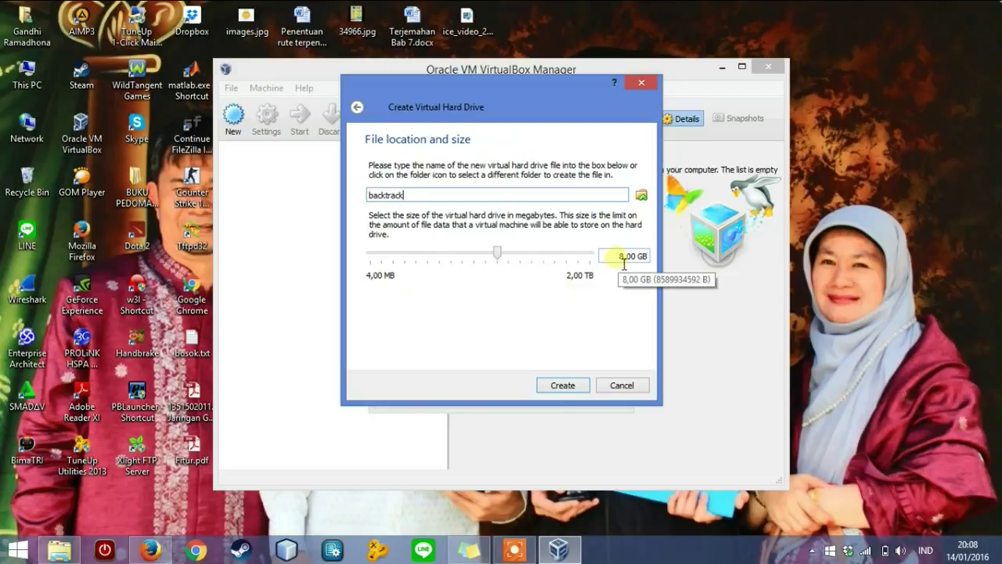
double_click(629, 257)
key(BackSpace)
text(10)
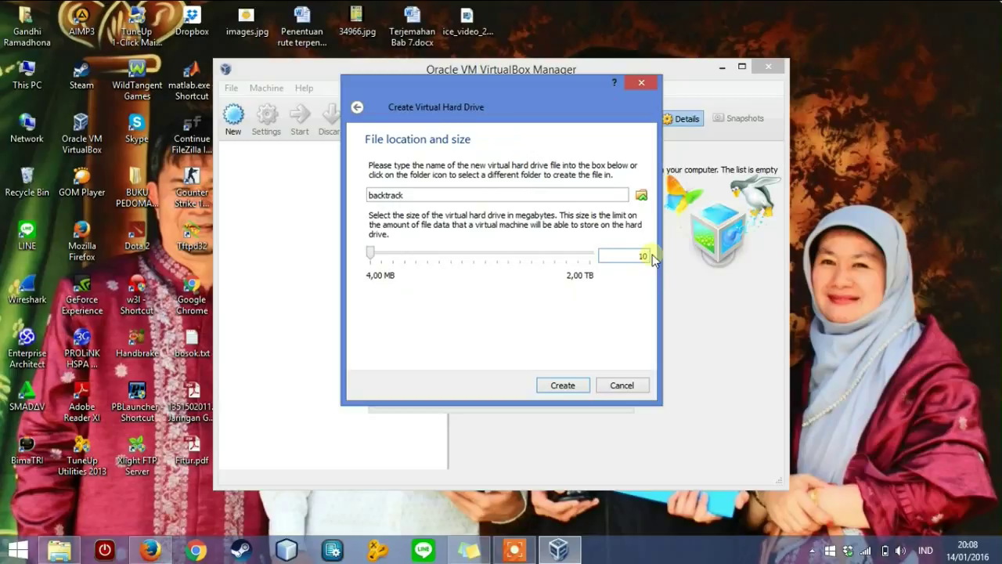
text(,00 GB)
Step: Set the drive file's location to E:\Backtrack\backtrack.vdi and create the virtual hard drive
click(642, 196)
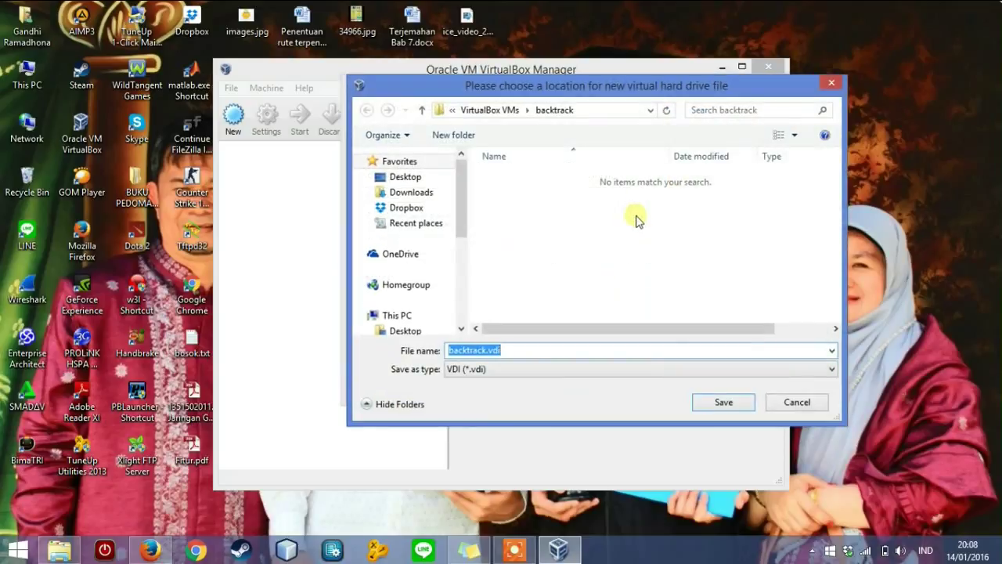
scroll(465, 227, down, 1)
drag(464, 227, 465, 264)
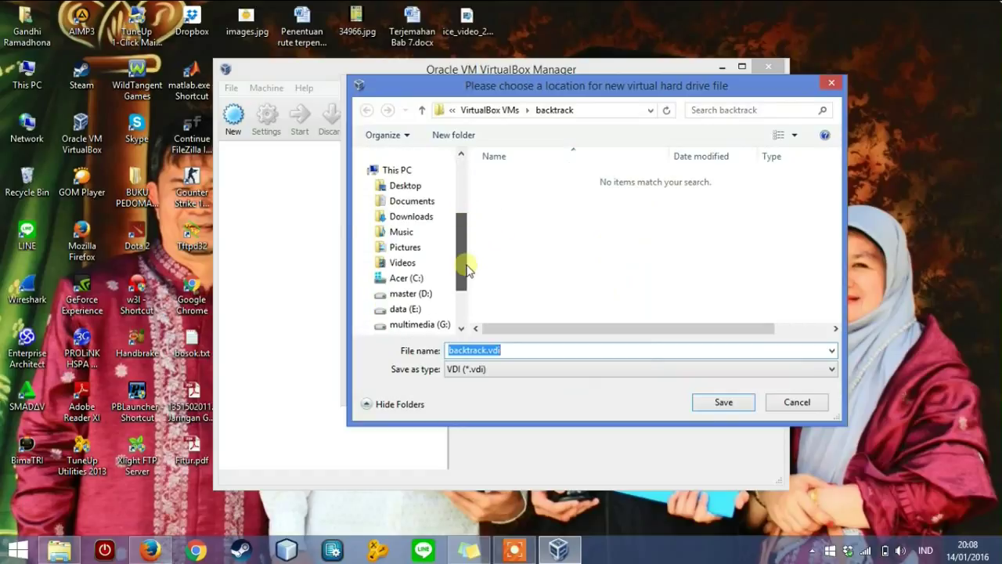
click(432, 294)
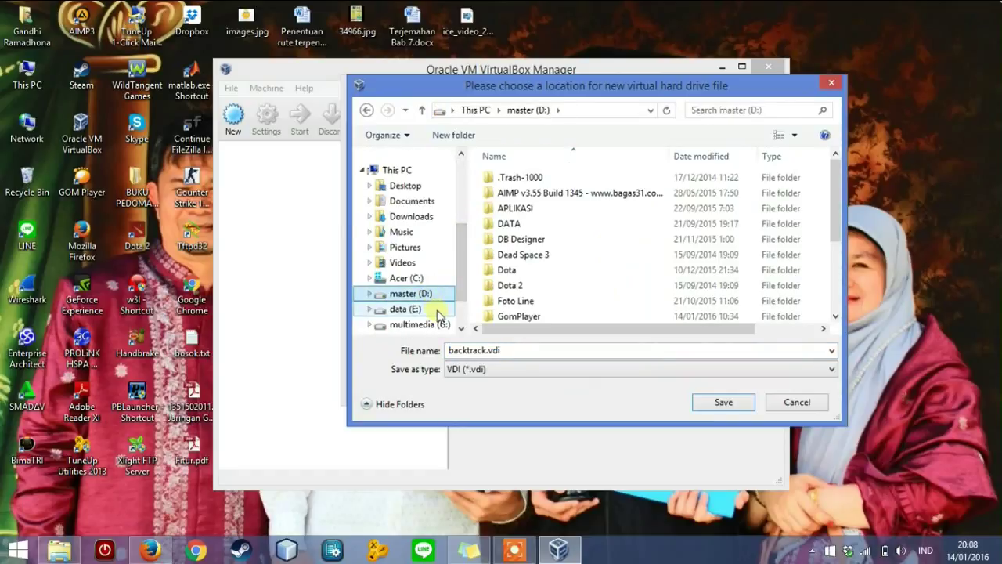
click(439, 310)
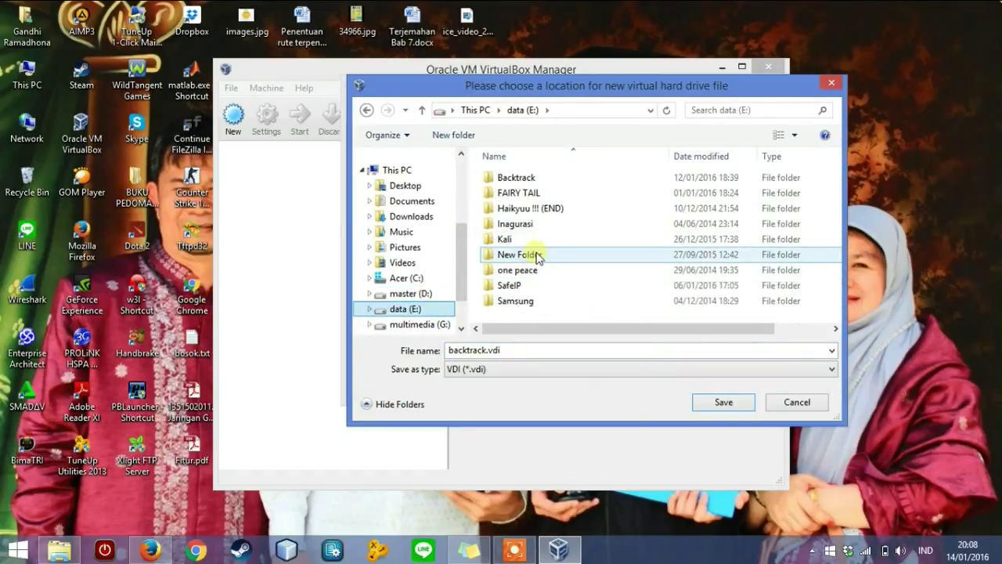
click(551, 182)
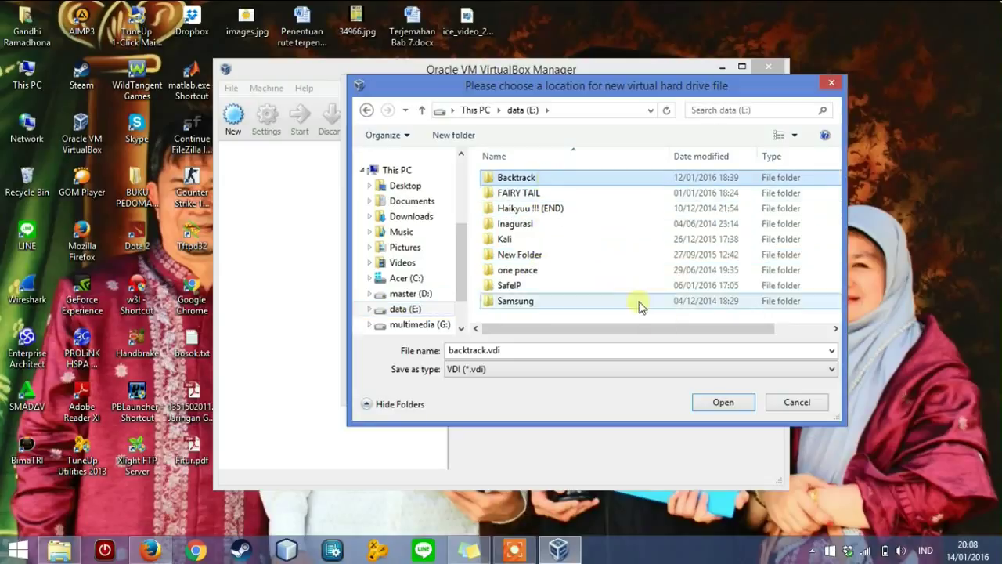
click(719, 402)
click(716, 403)
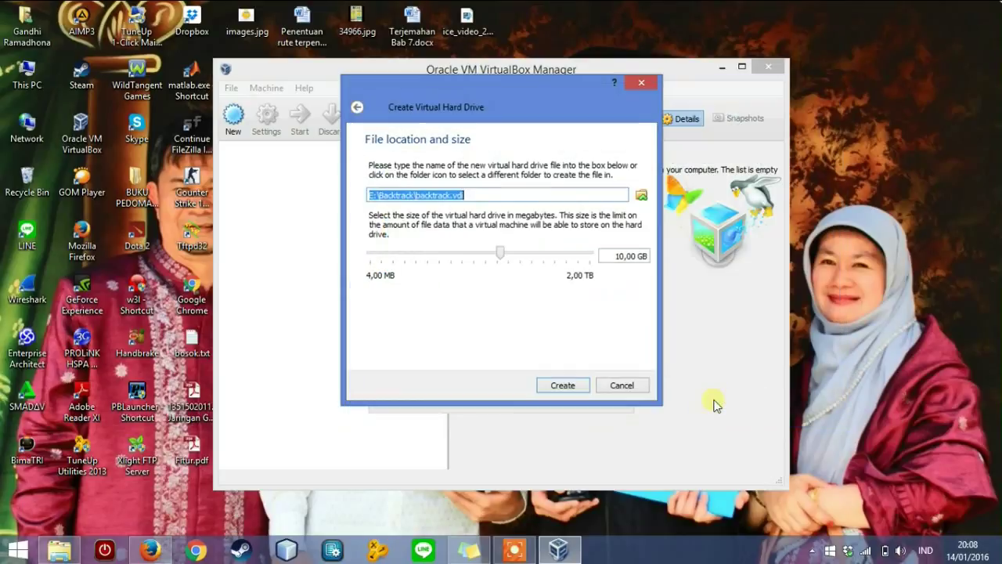
click(563, 386)
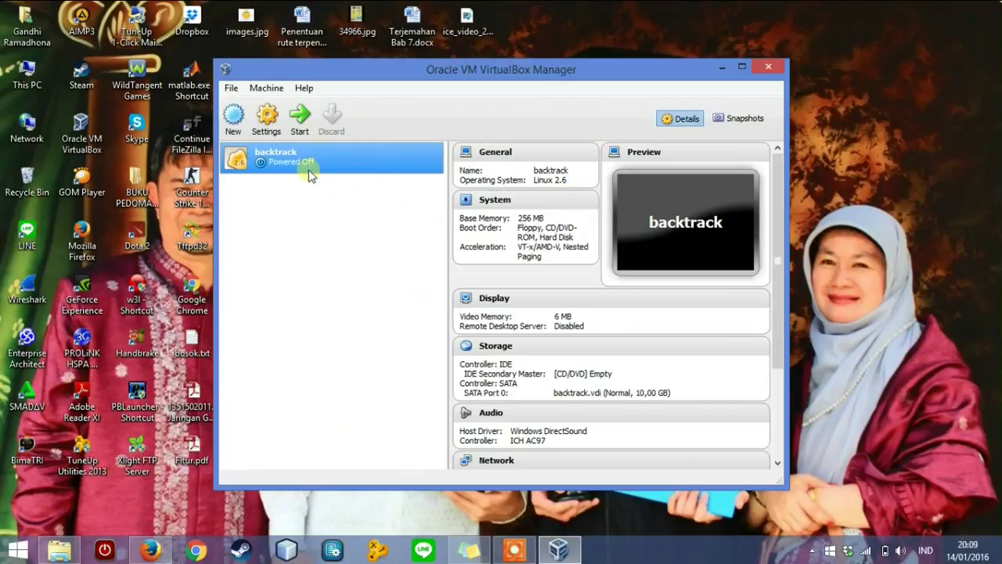
Step: Try to attach bt4-final.iso in place of backtrack.vdi on the SATA controller in the backtrack machine's storage settings
click(268, 119)
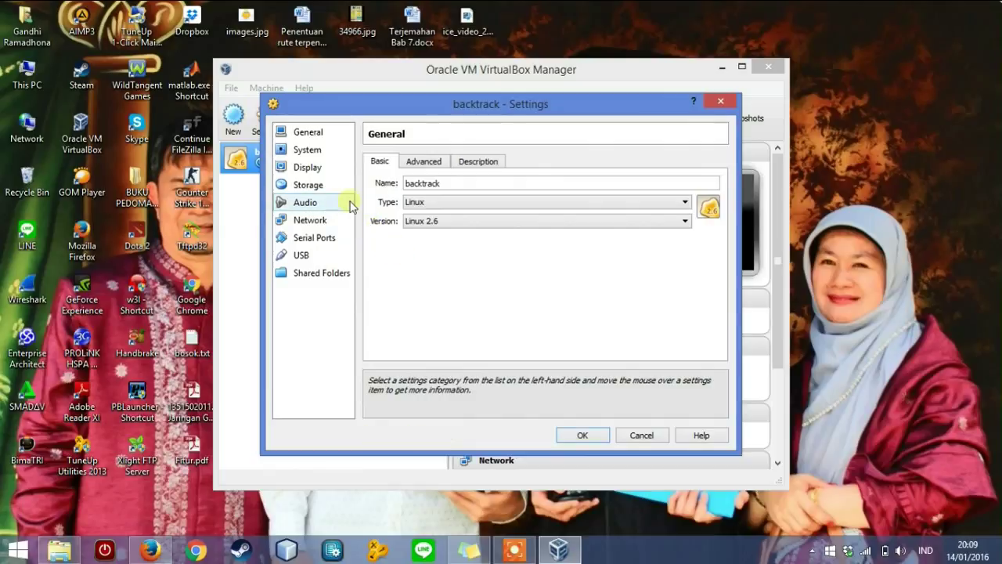
click(329, 193)
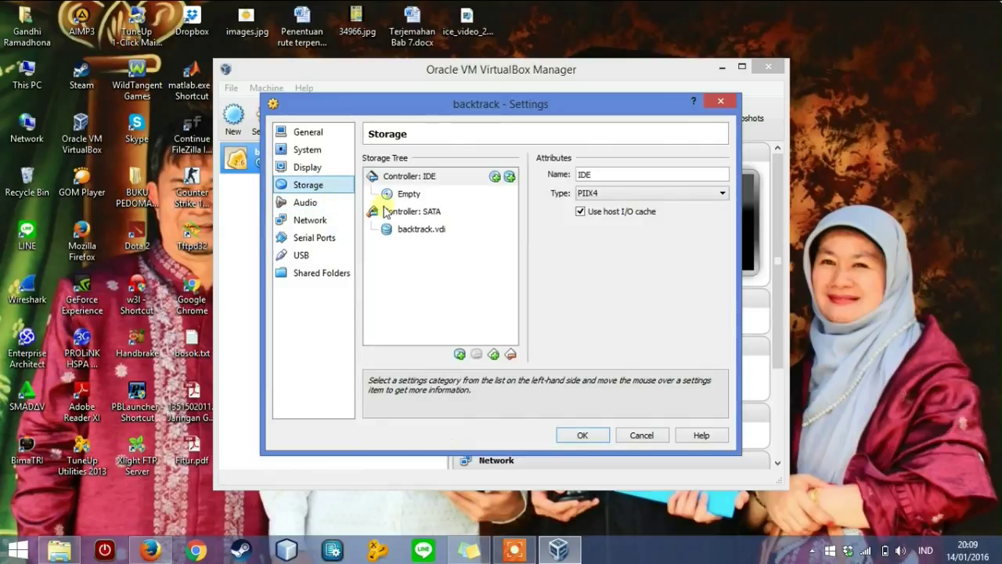
click(410, 198)
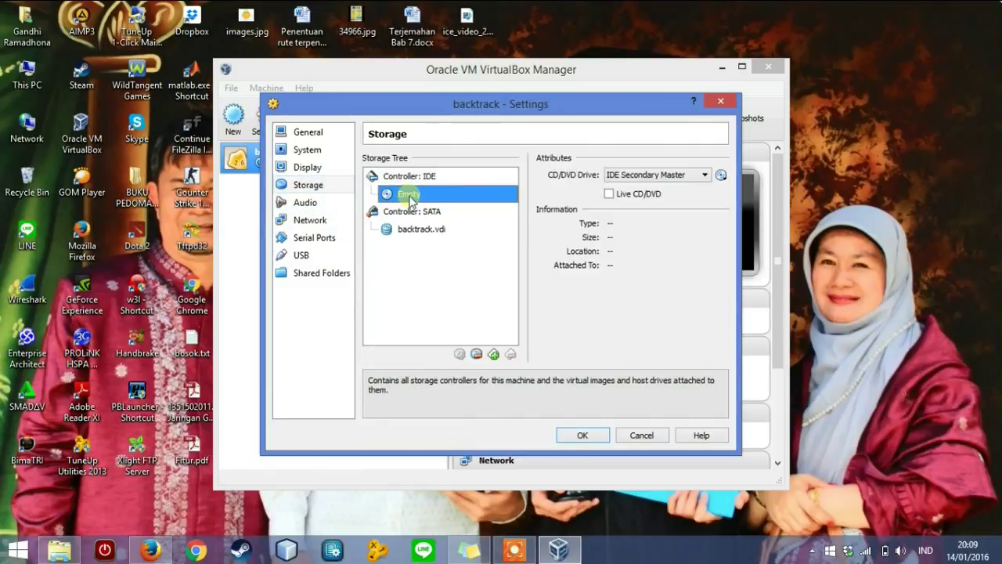
click(430, 233)
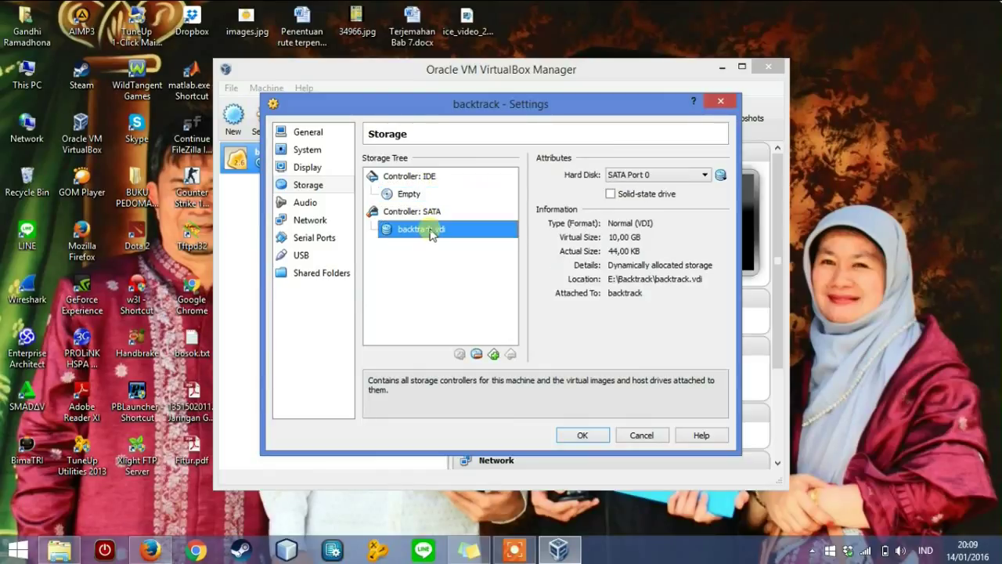
click(721, 175)
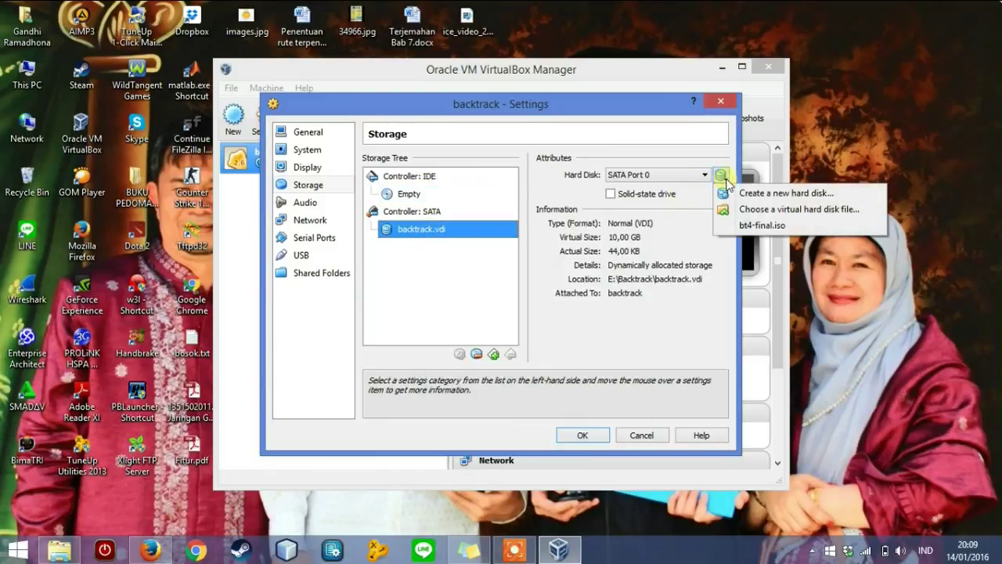
click(759, 209)
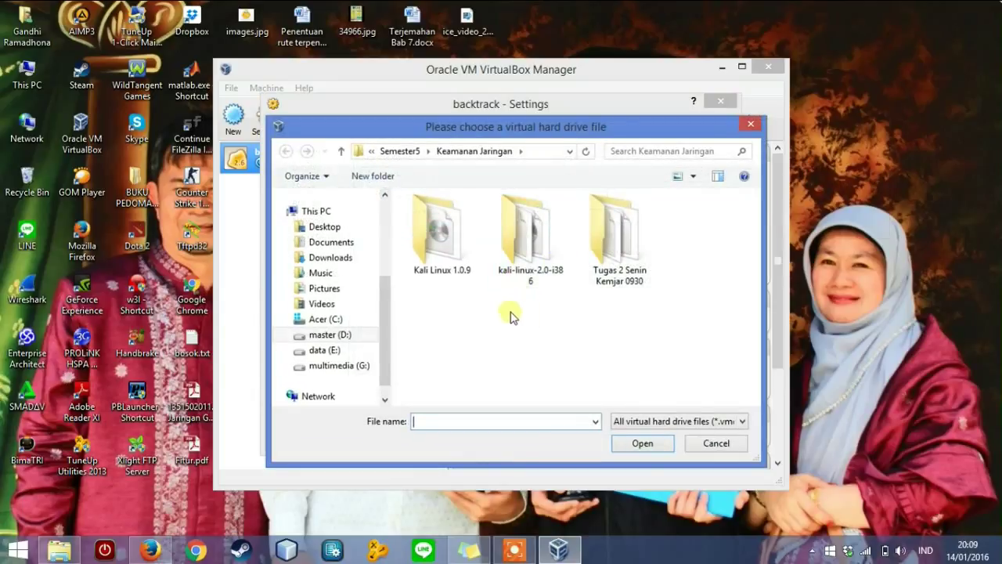
click(698, 452)
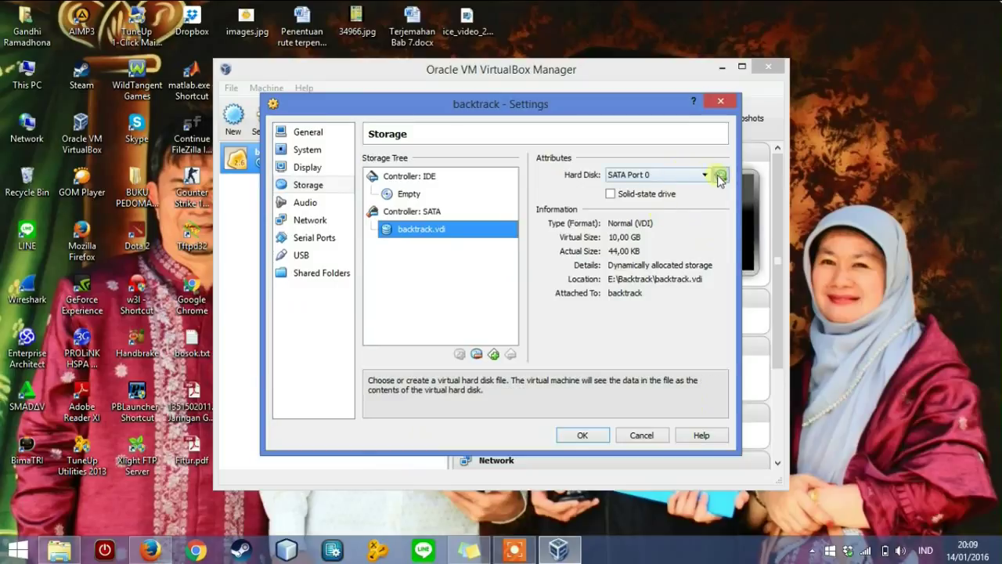
click(720, 177)
click(750, 225)
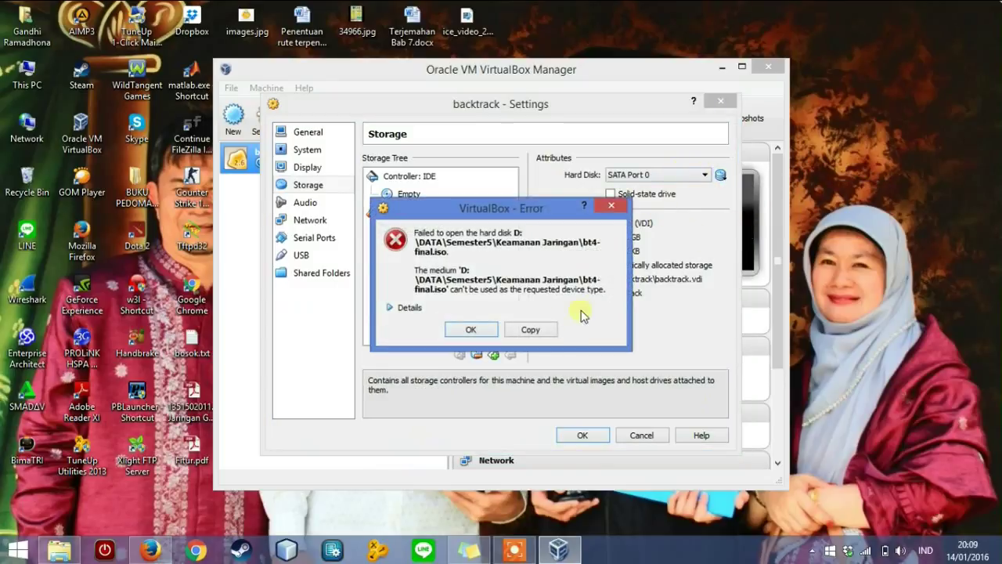
click(479, 331)
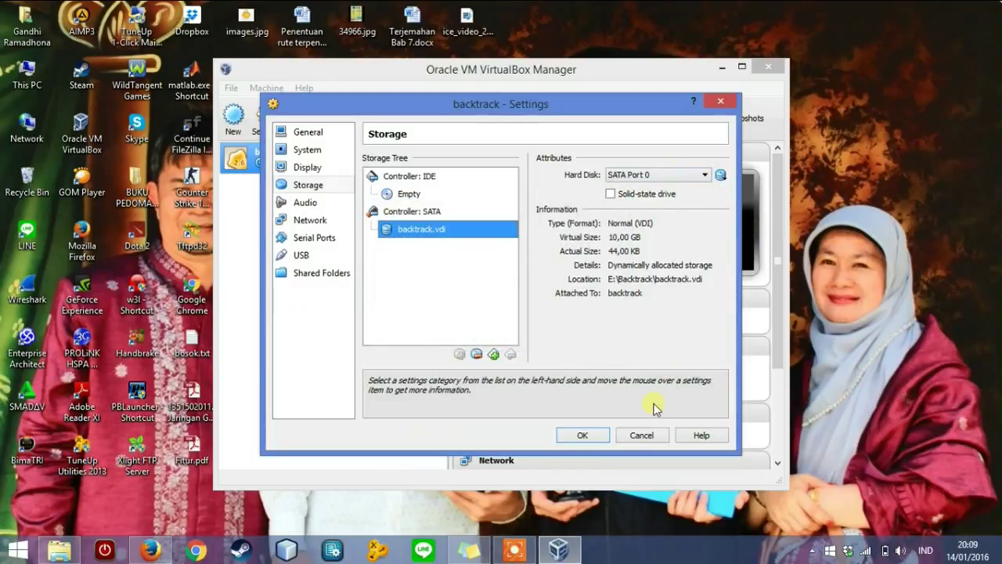
click(586, 435)
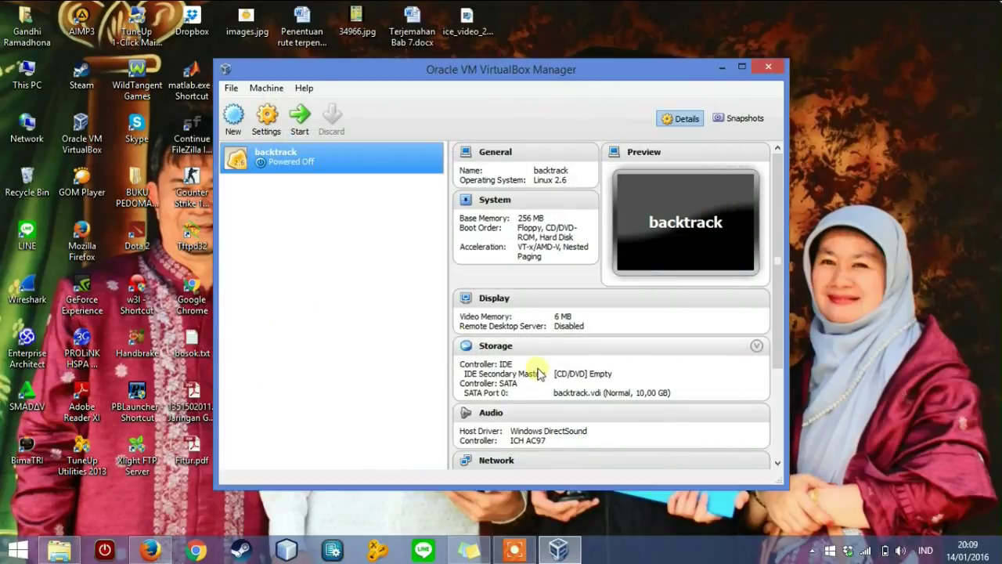
Step: Start the backtrack machine with the bt4-final.iso image as its start-up disk
click(299, 125)
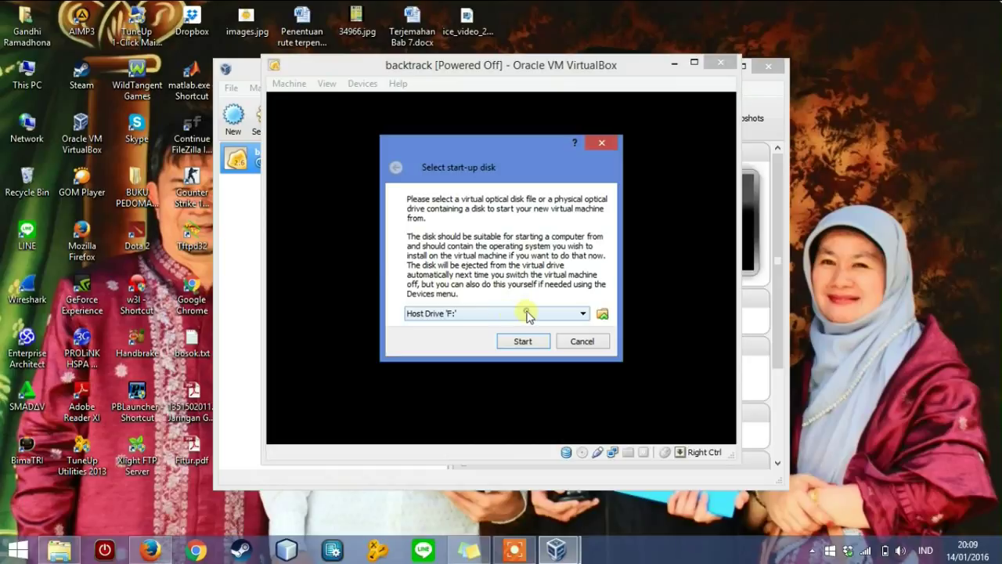
click(526, 313)
click(510, 337)
click(521, 342)
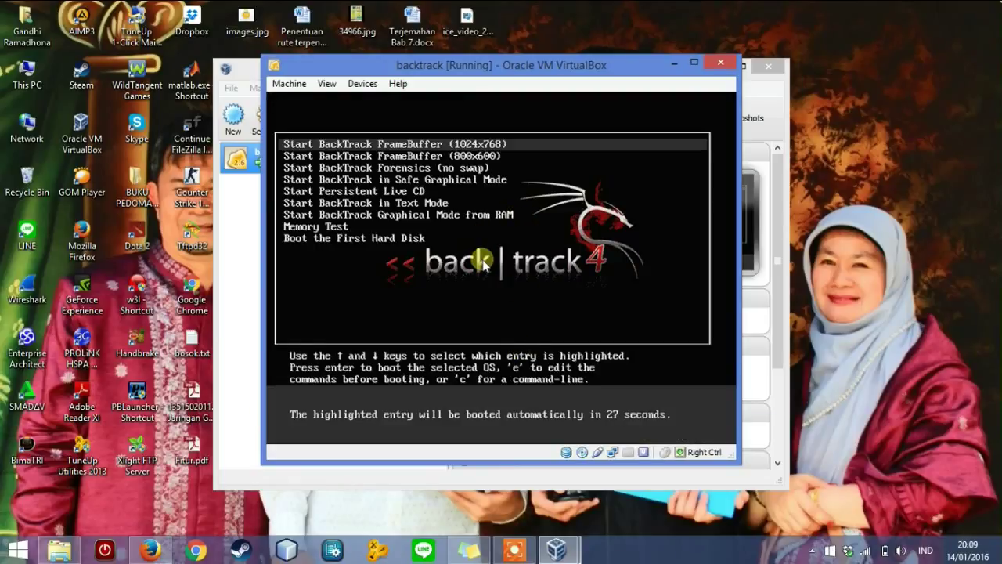
Step: Boot the "Start BackTrack in Safe Graphical Mode" entry from the boot menu
key(Down)
key(Down)
key(Down)
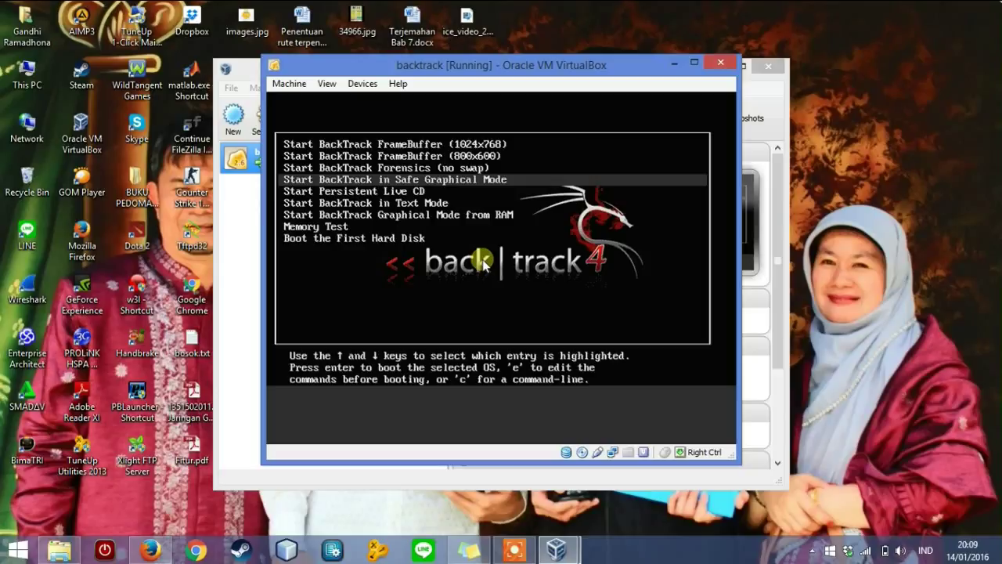
key(Return)
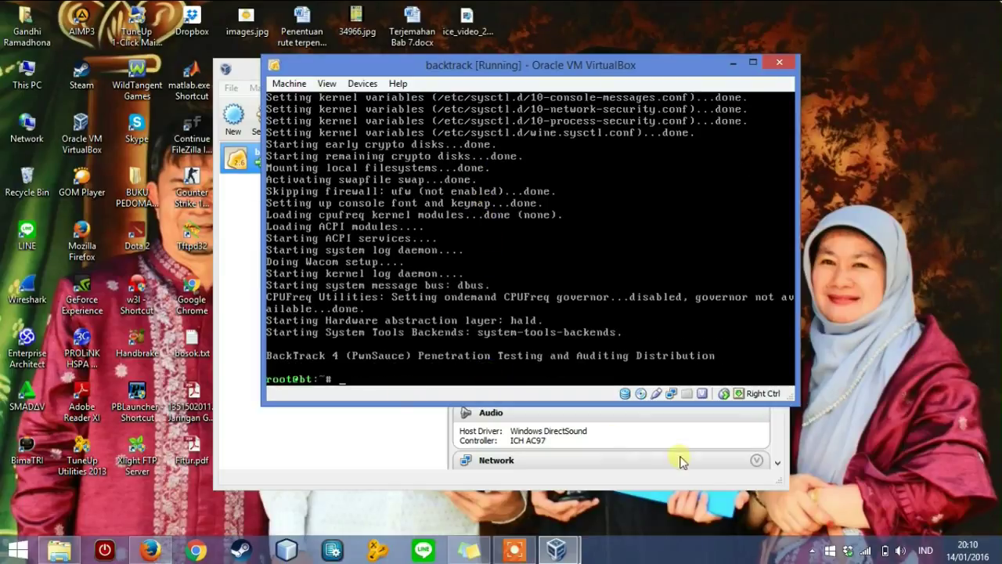
click(530, 553)
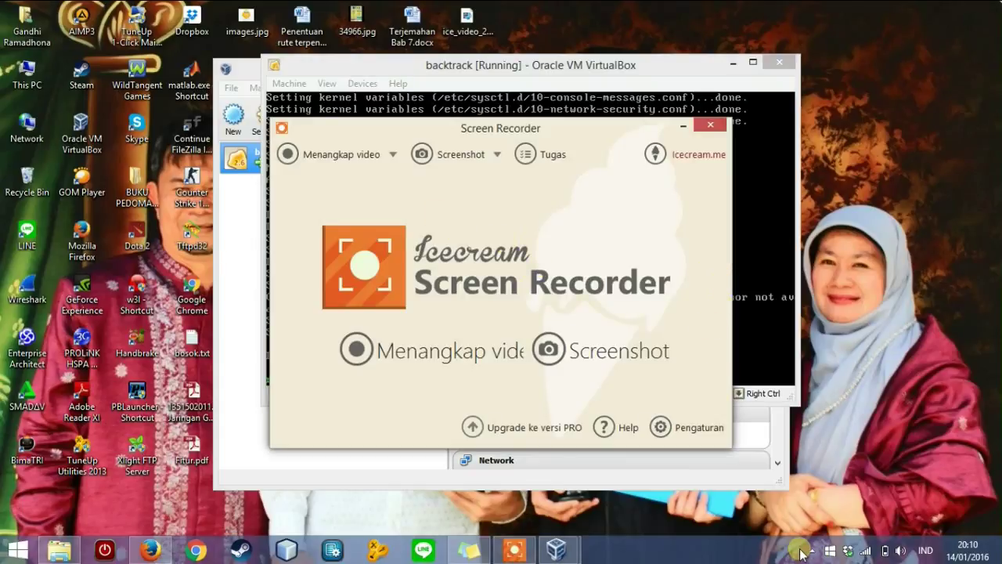
click(812, 550)
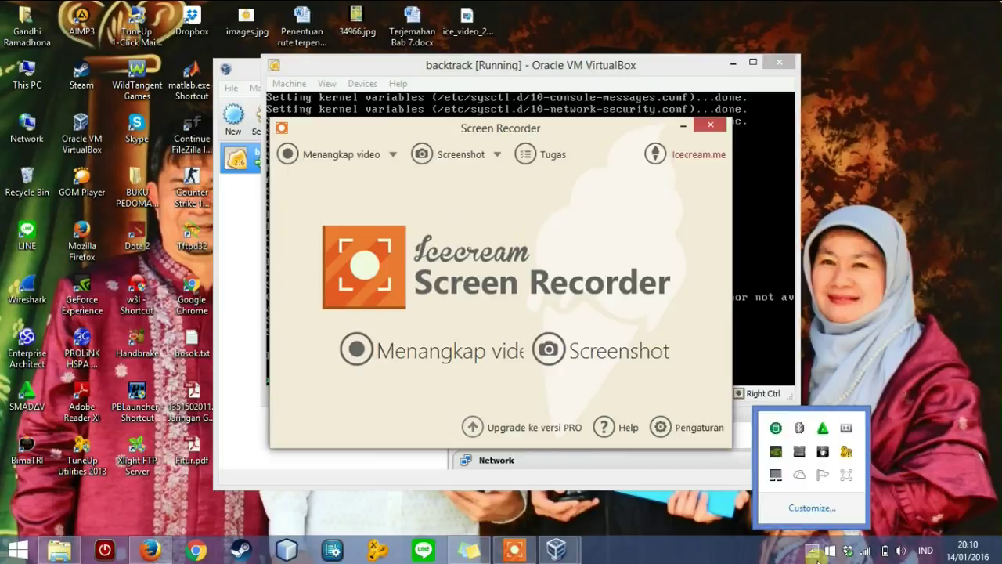
click(849, 475)
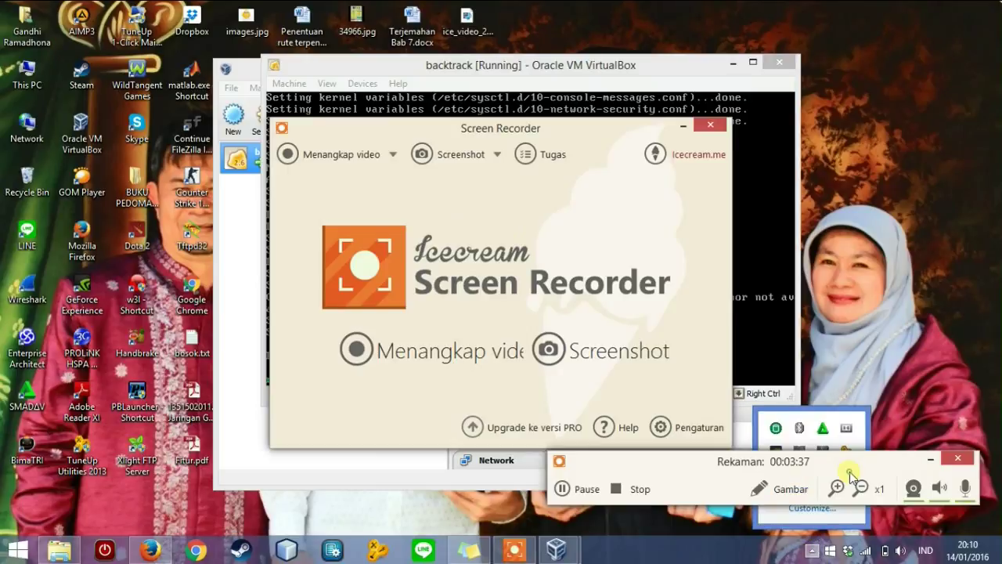
click(563, 488)
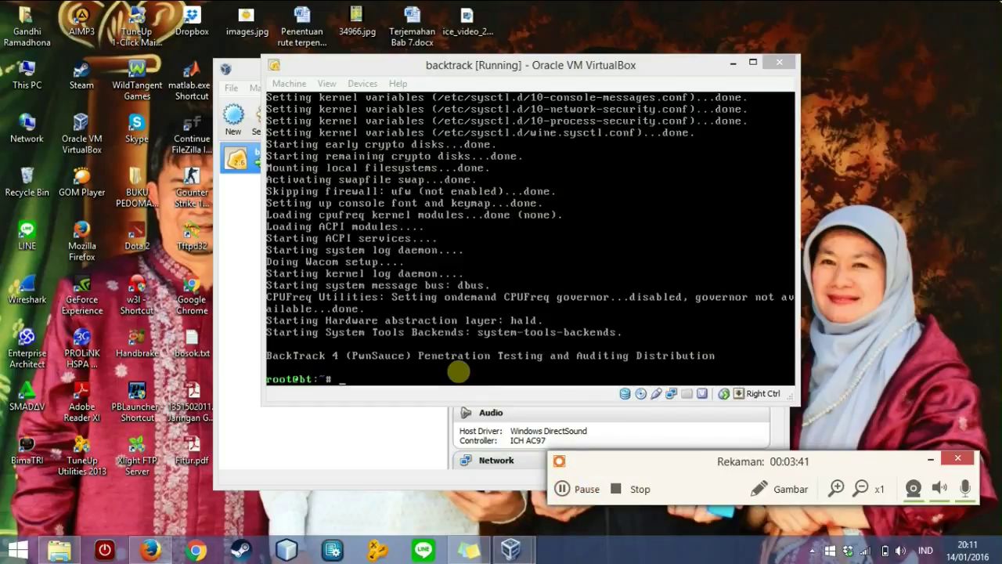
Step: Start the graphical desktop of the BackTrack live system from the root console with the startx command
click(475, 151)
text(startx)
key(Return)
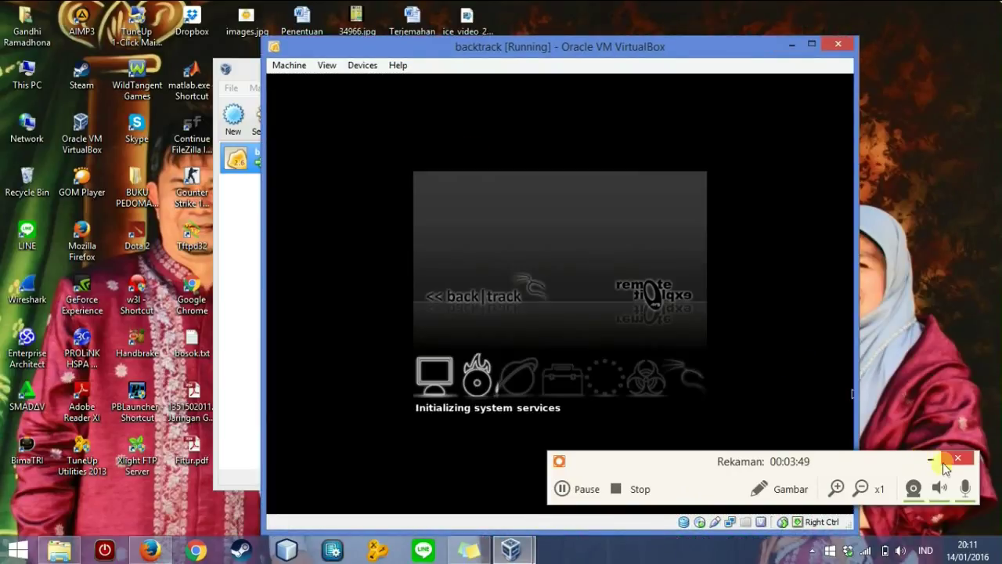
click(929, 461)
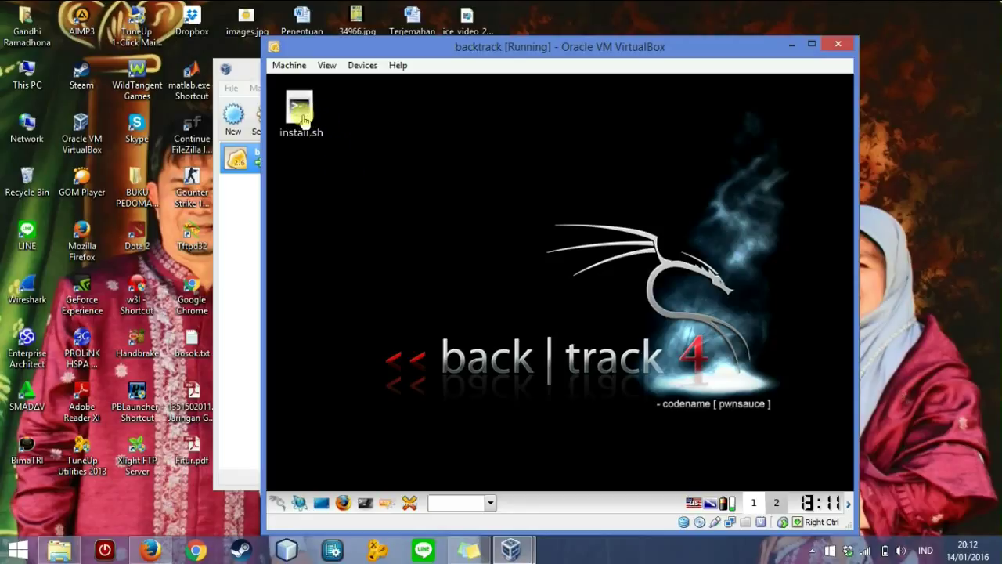
Step: Launch the install.sh installer from the BackTrack live desktop
click(304, 118)
click(301, 119)
double_click(302, 119)
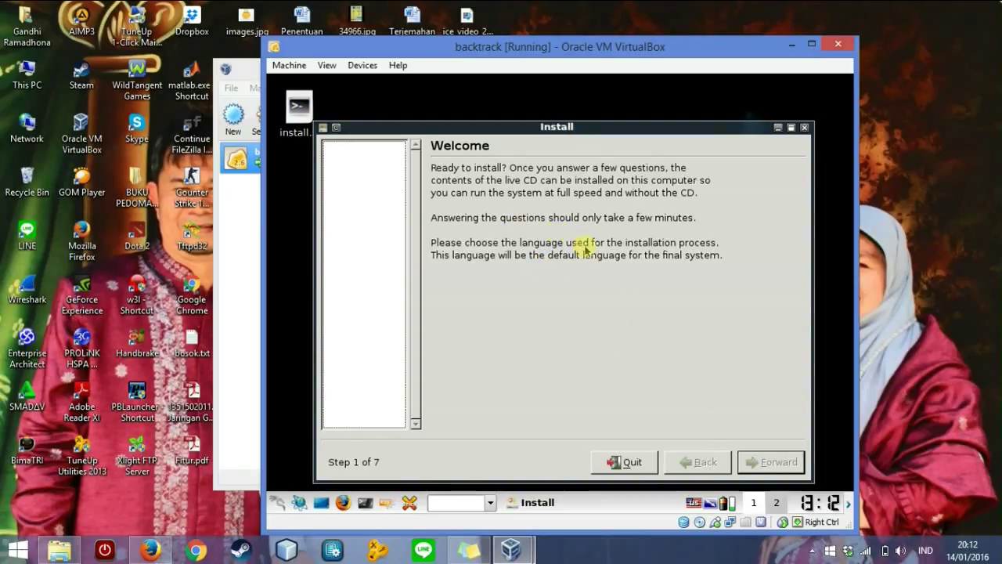
click(631, 348)
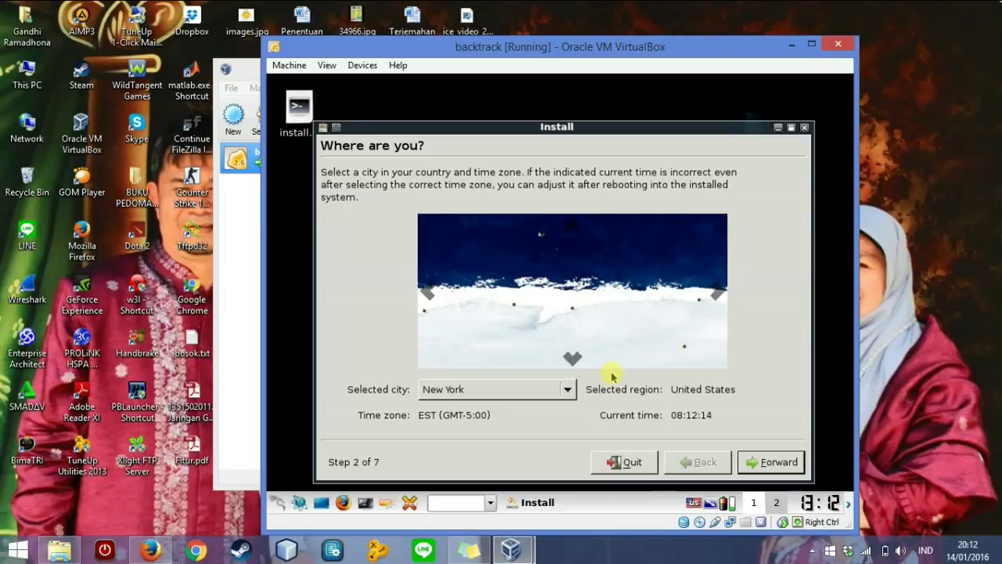
Step: Install BackTrack with the New York time zone, USA keyboard layout and guided partitioning that uses the entire disk
click(755, 465)
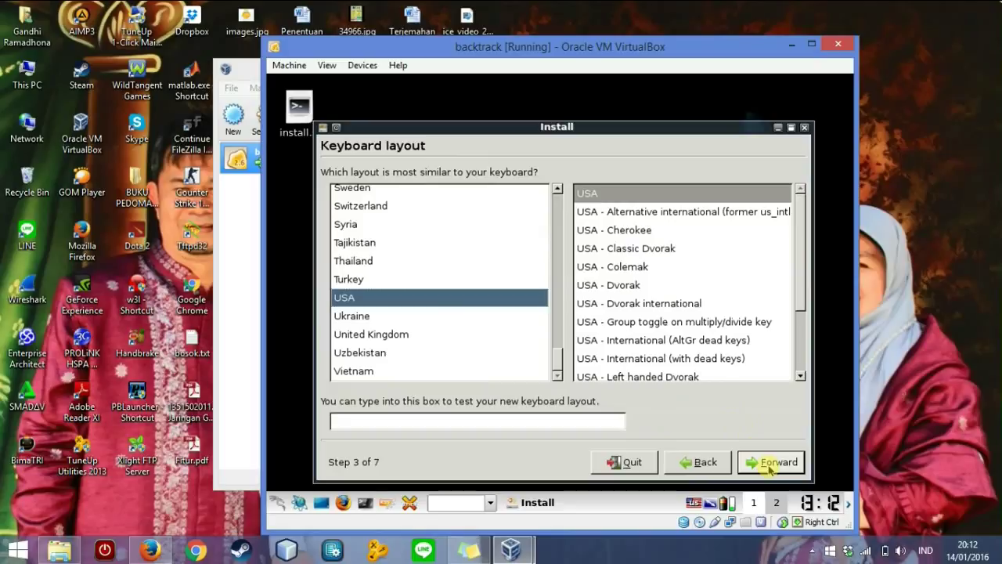
click(768, 465)
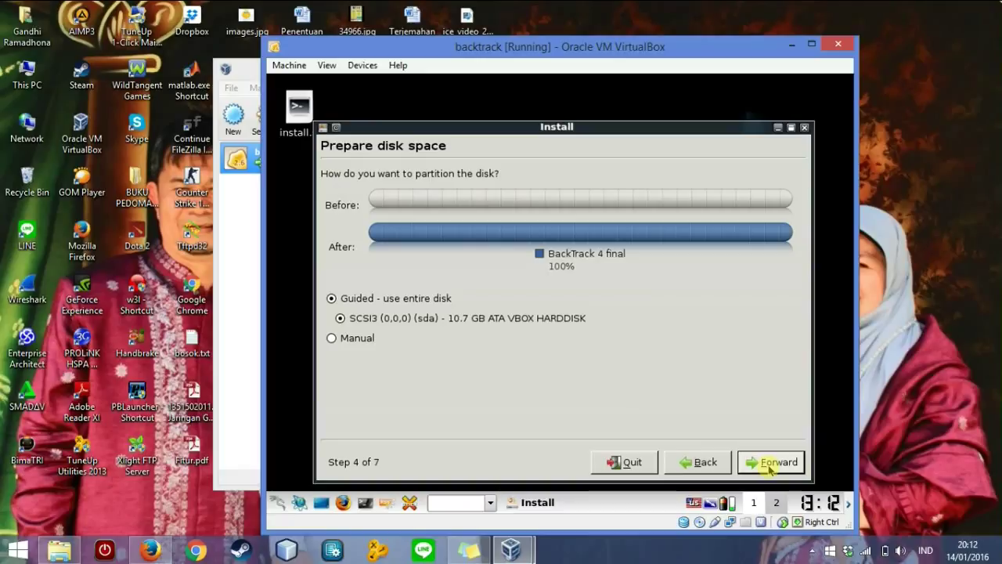
click(769, 463)
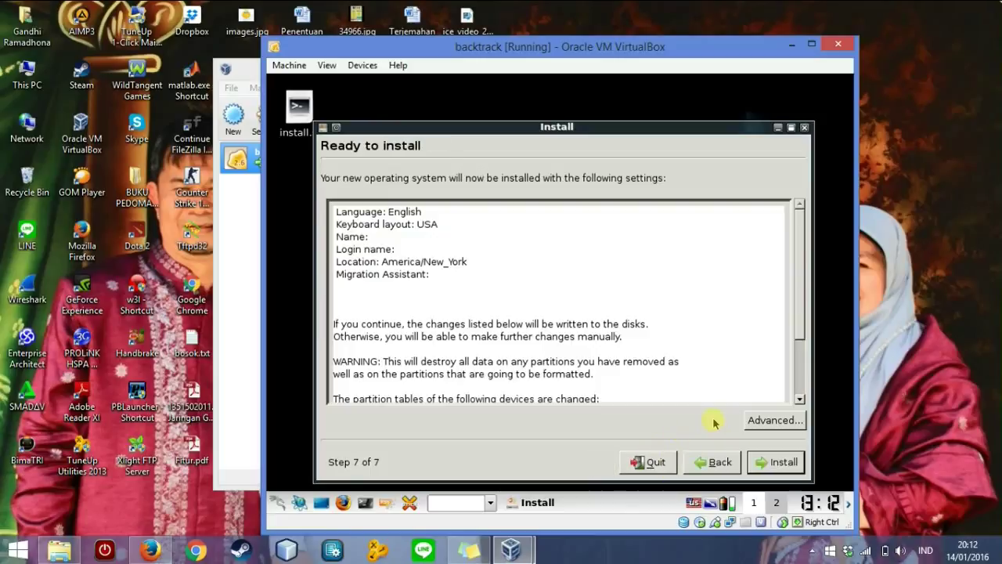
click(778, 462)
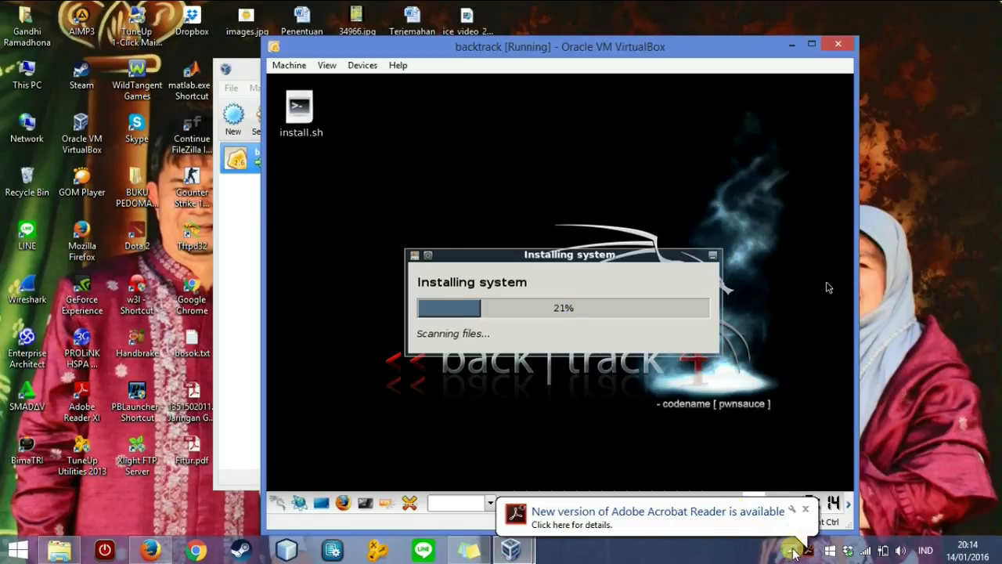
click(811, 549)
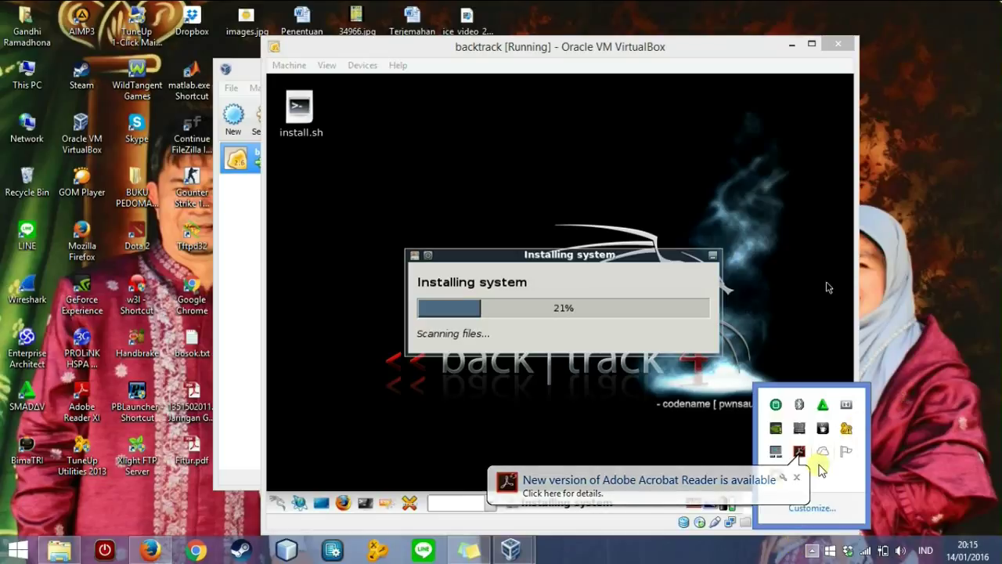
click(796, 477)
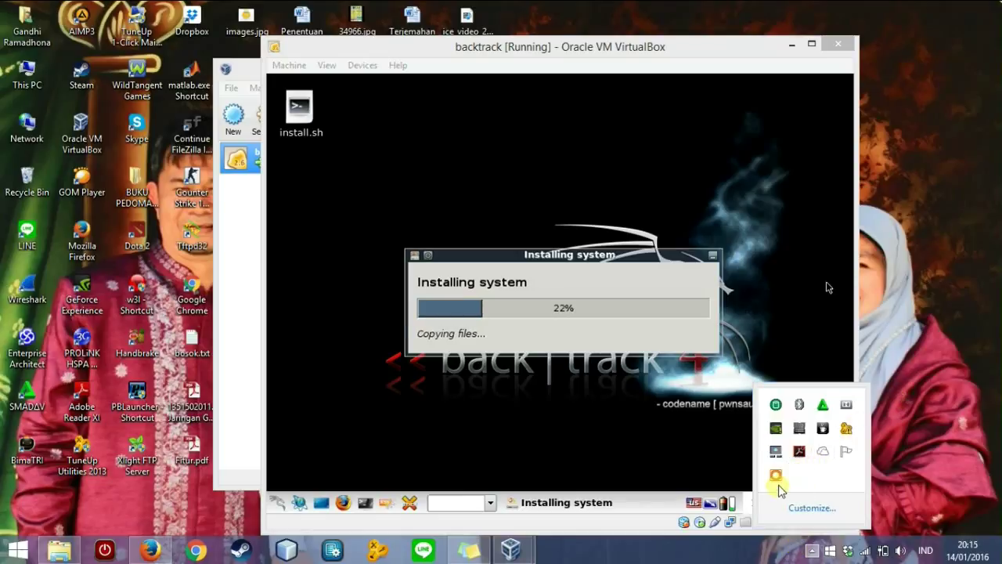
click(776, 475)
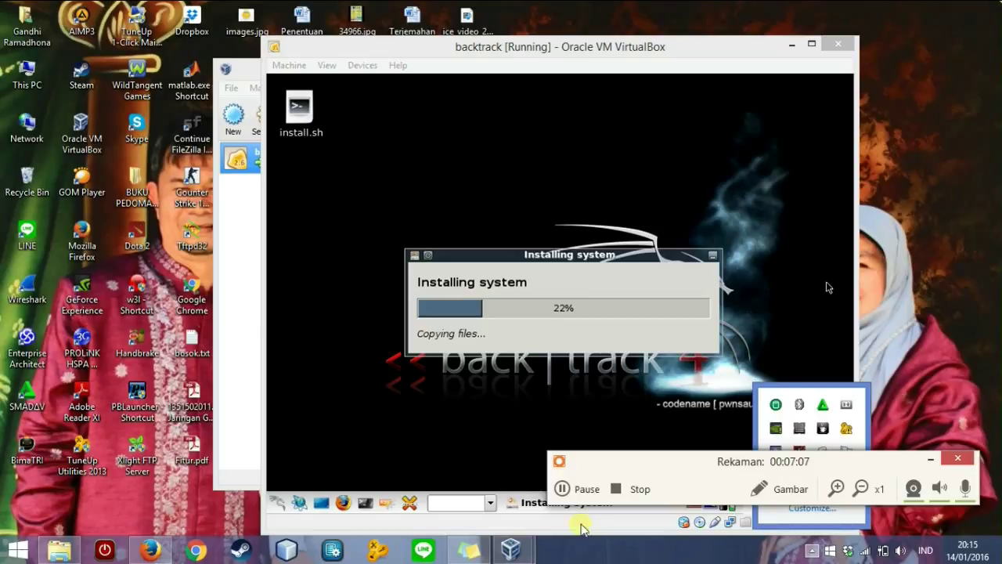
click(564, 488)
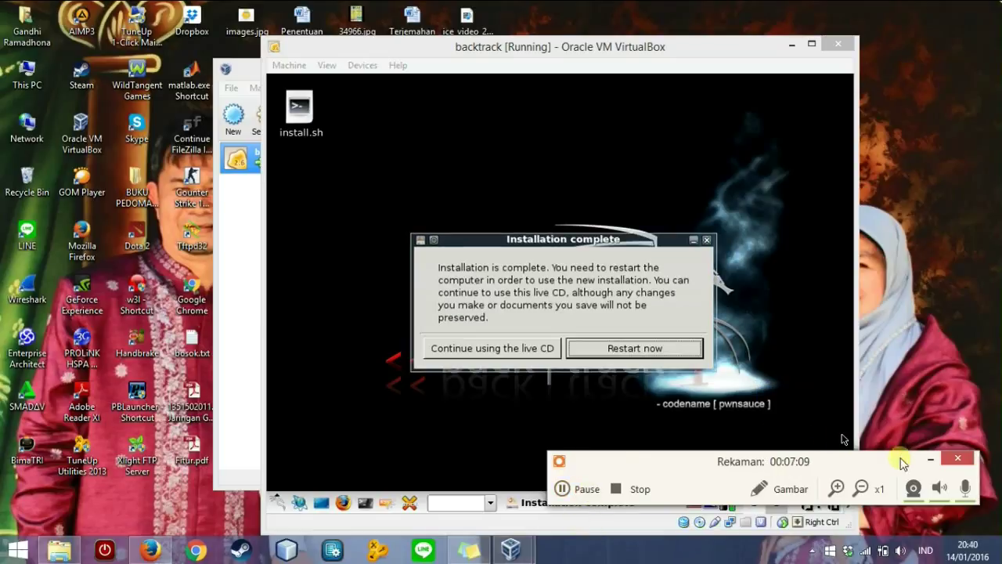
click(931, 460)
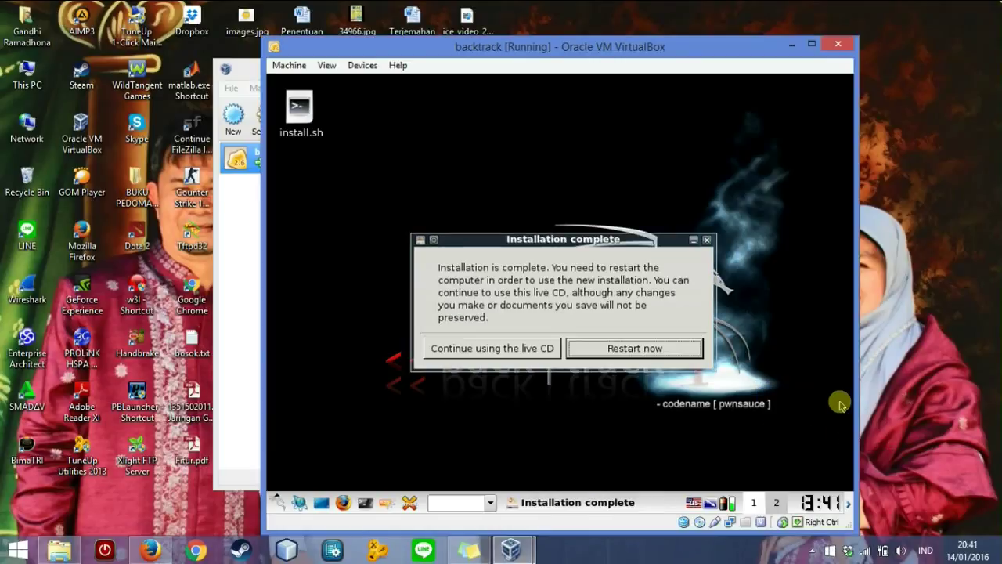
Step: Restart into the new installation, force-unmounting the bt4-final.iso disc from the virtual drive before continuing the reboot
click(812, 379)
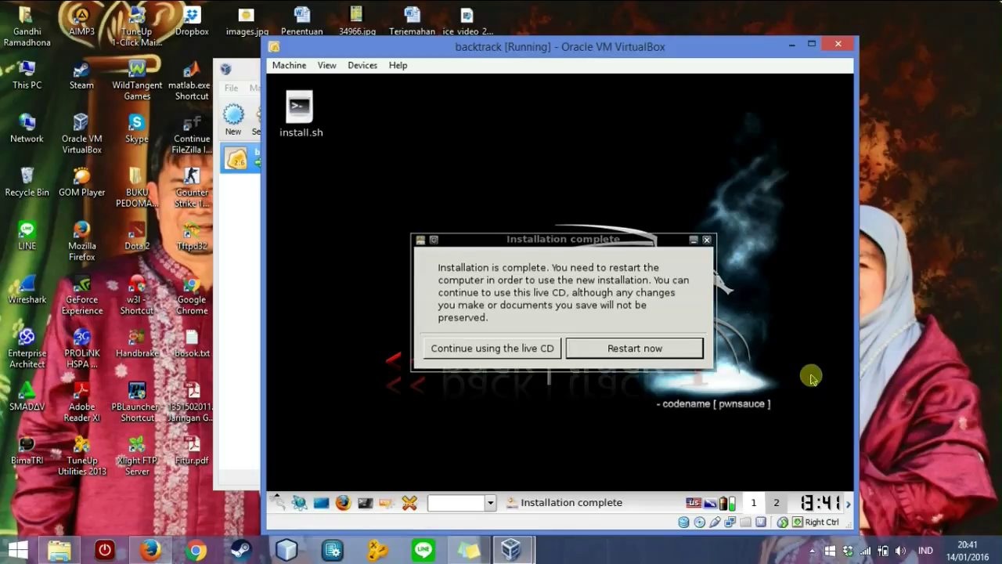
click(641, 355)
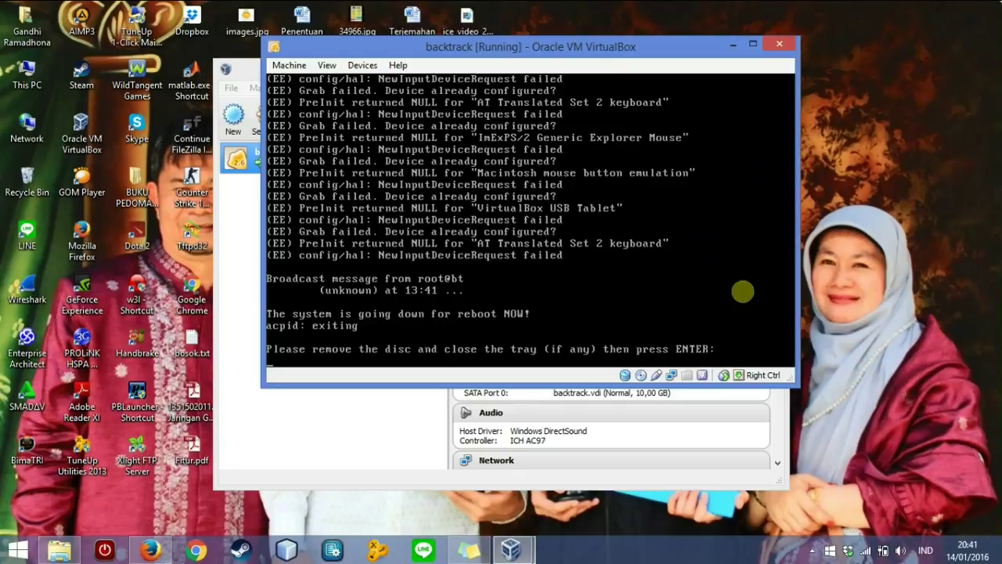
click(640, 376)
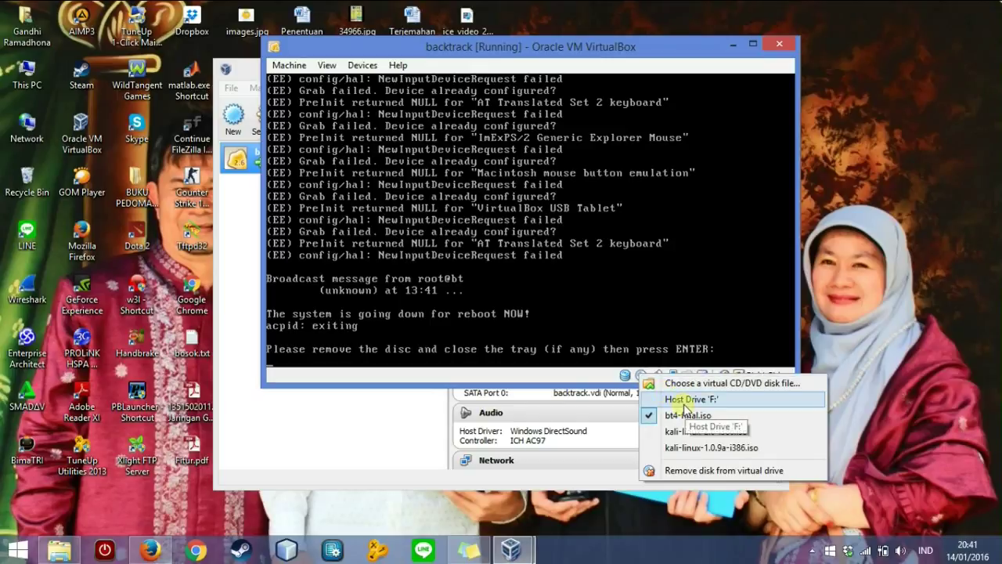
click(686, 470)
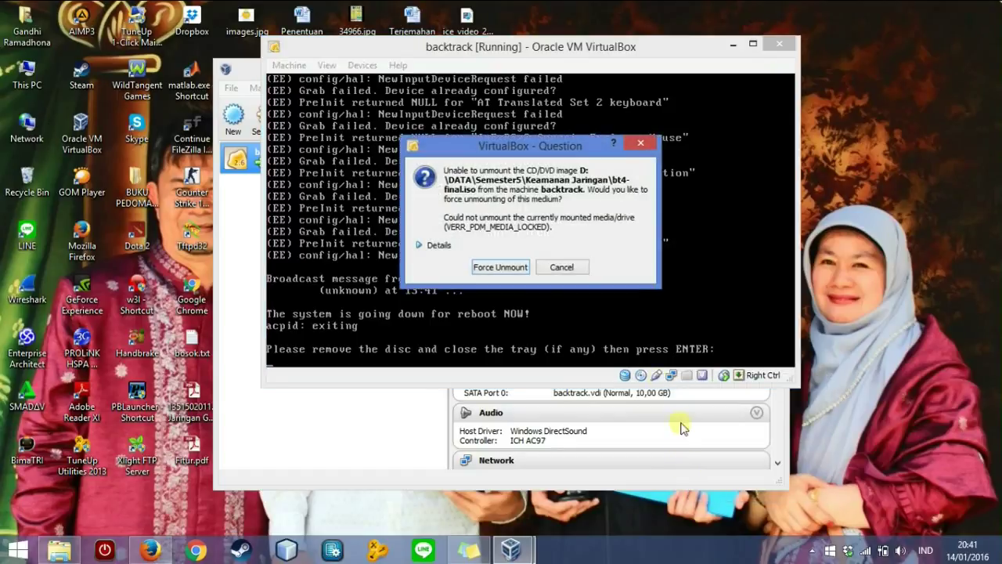
click(495, 267)
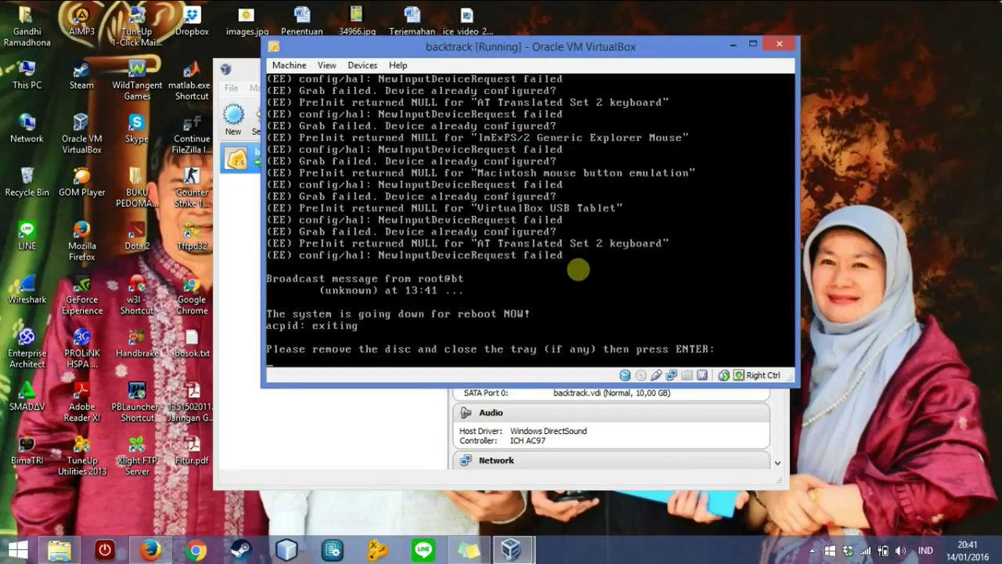
key(Return)
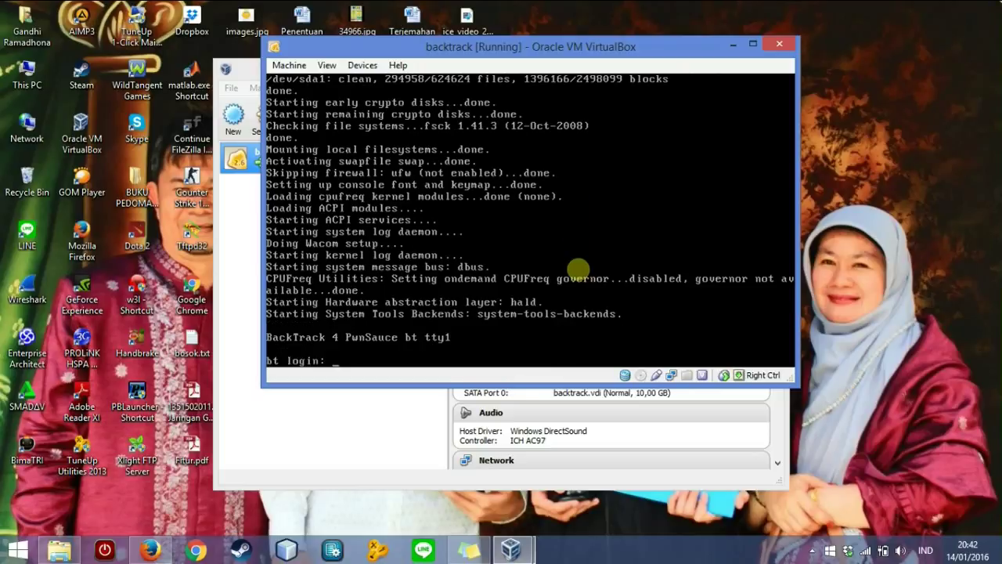
Step: Log in to the installed BackTrack system as root, entering the account password
text(root)
key(Return)
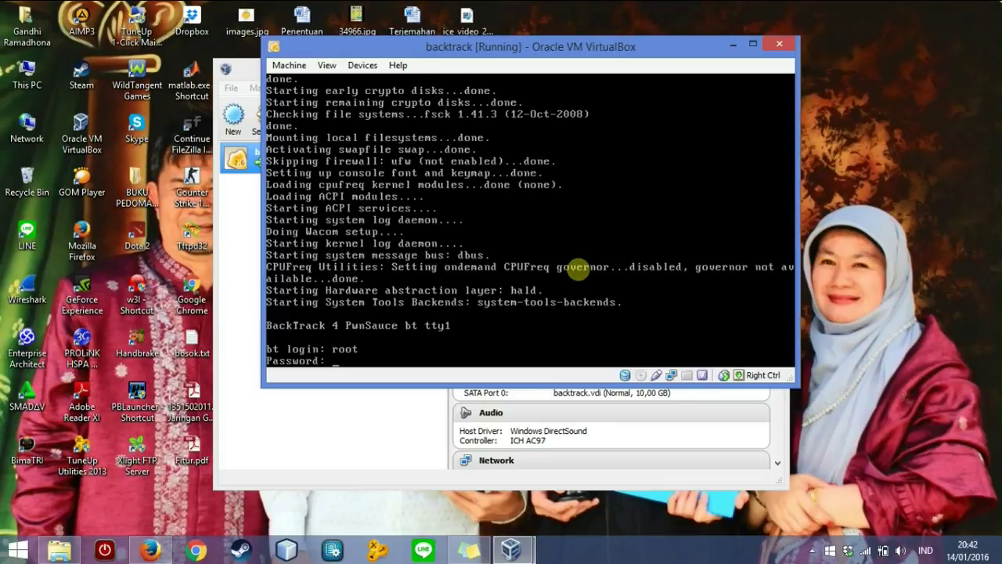
key(Return)
Step: Load the installed system's graphical desktop with the startx command
text(sta)
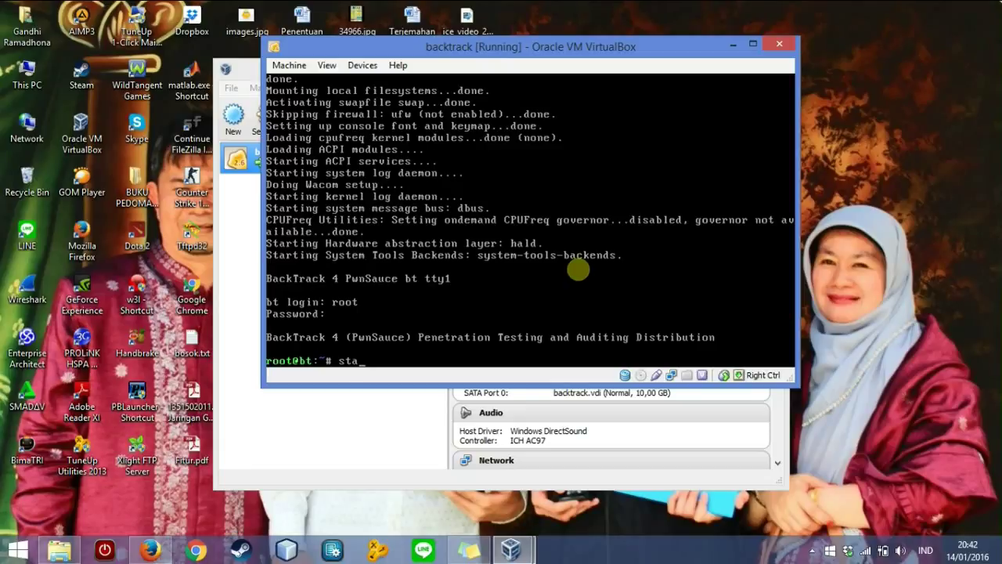
text(rtx)
key(Return)
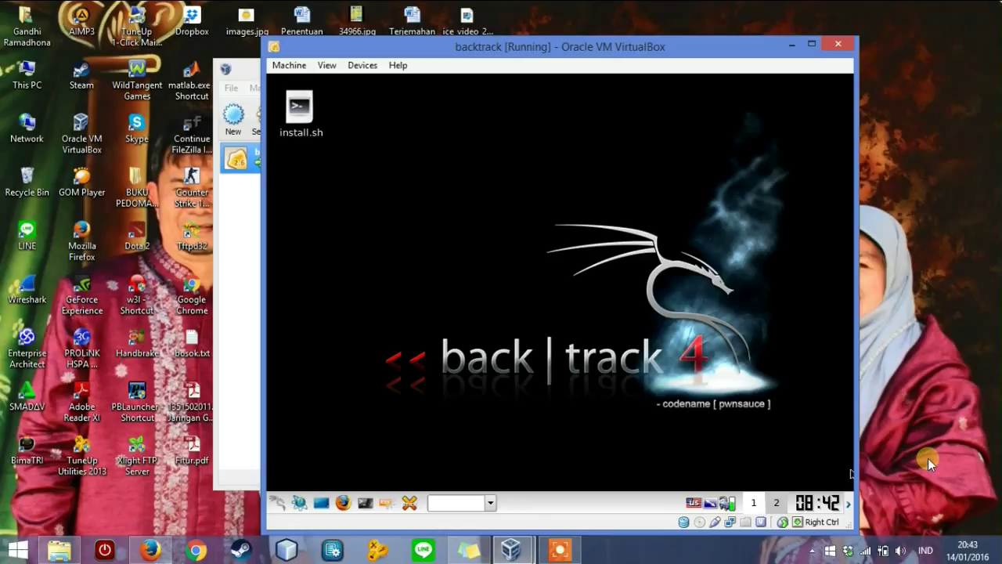
click(936, 477)
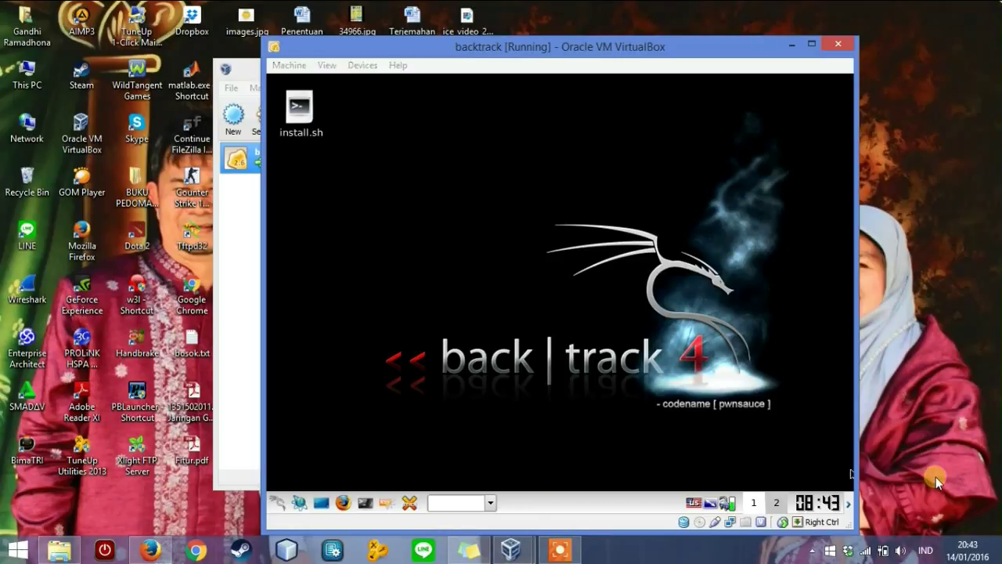